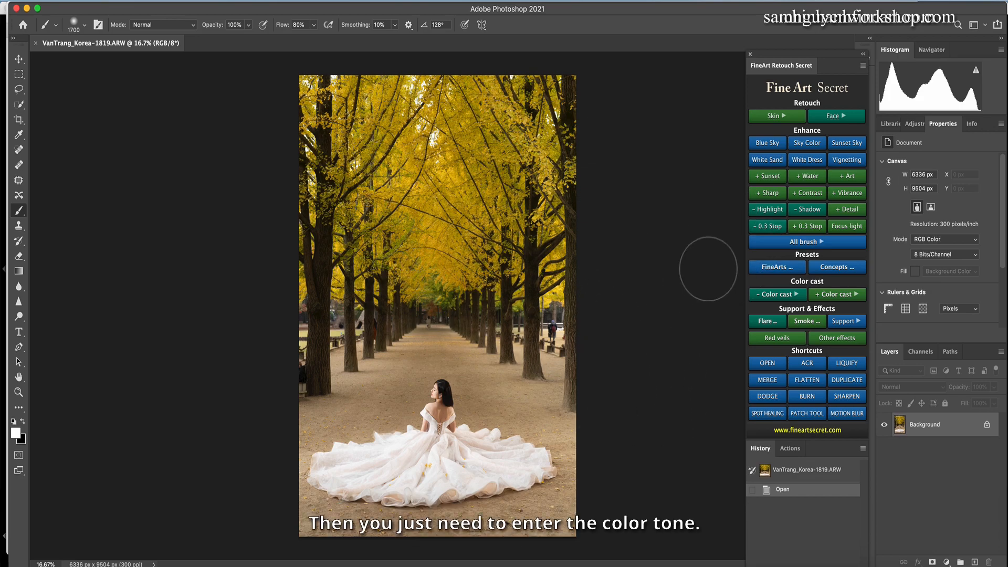
Step: Apply the FineArts preset Autumn Yellow to the photo and toggle its layer's visibility to compare it with the original
click(775, 269)
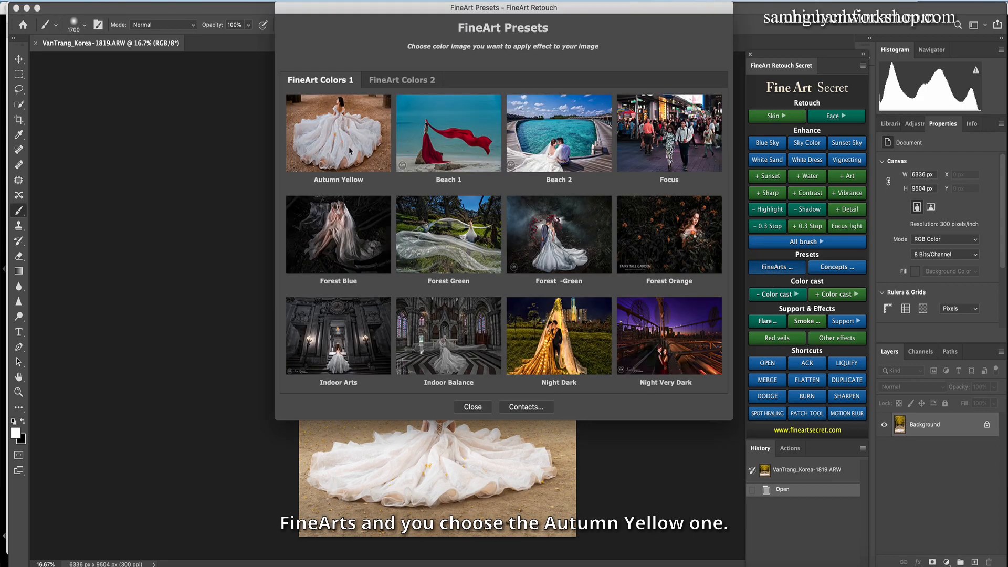
click(332, 147)
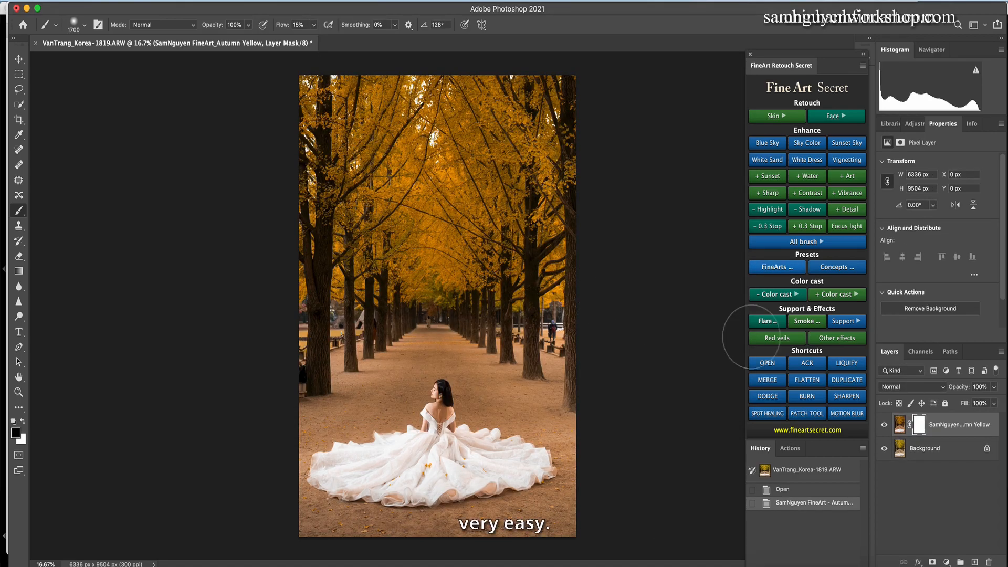
click(884, 426)
click(884, 427)
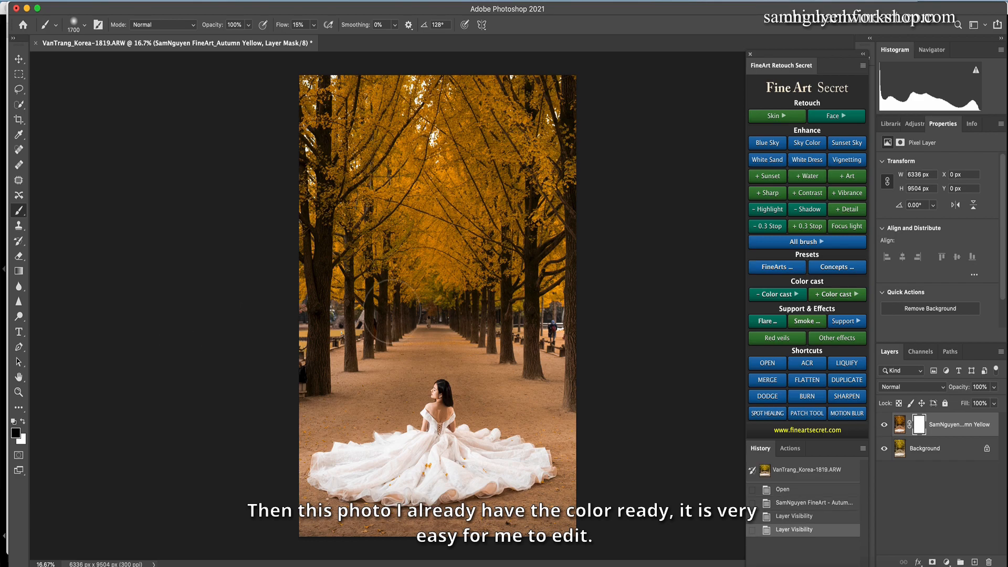
Step: Merge the visible result into a new layer, lasso the distant person at the end of the path and remove them with Fill
click(773, 385)
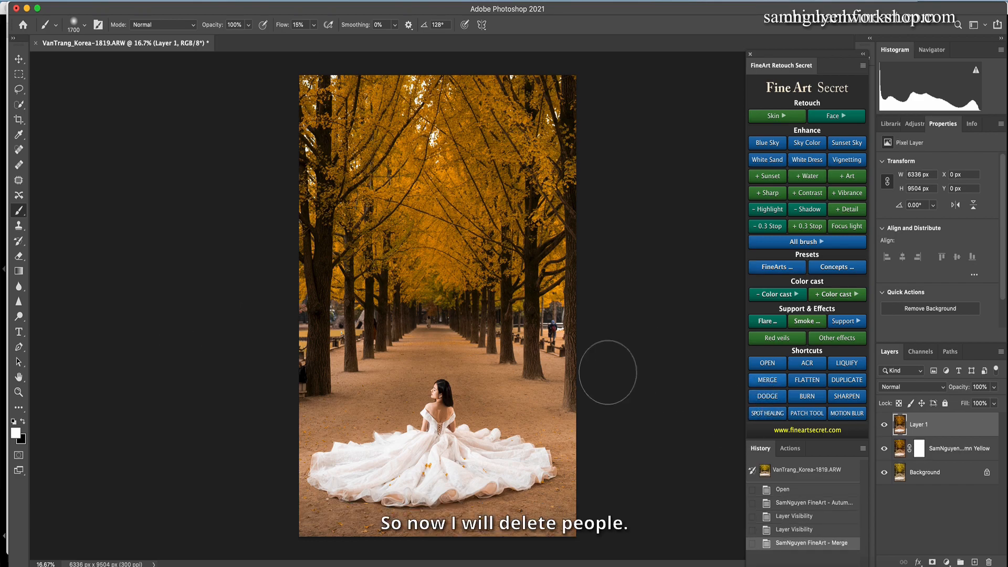
scroll(434, 320, up, 3)
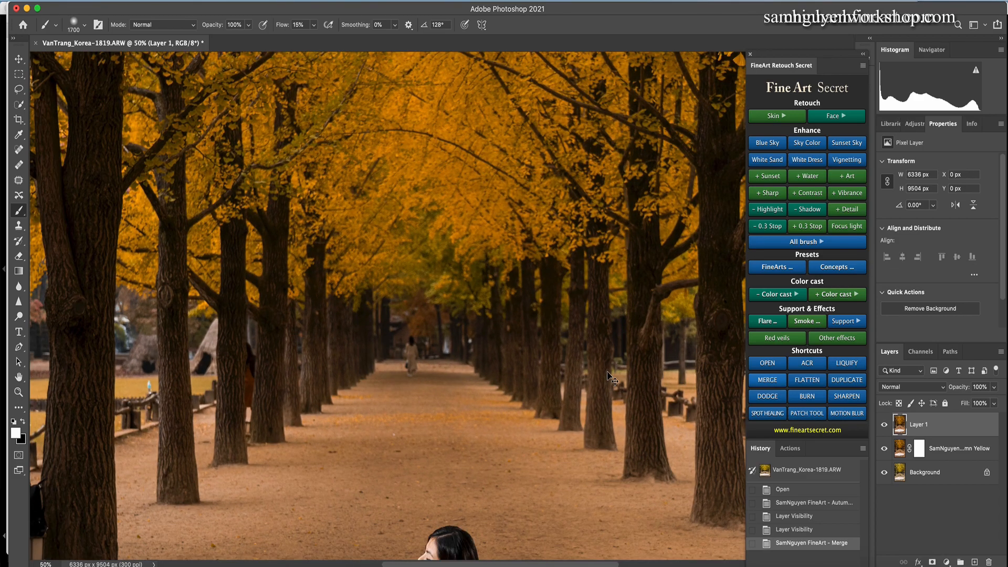
key(l)
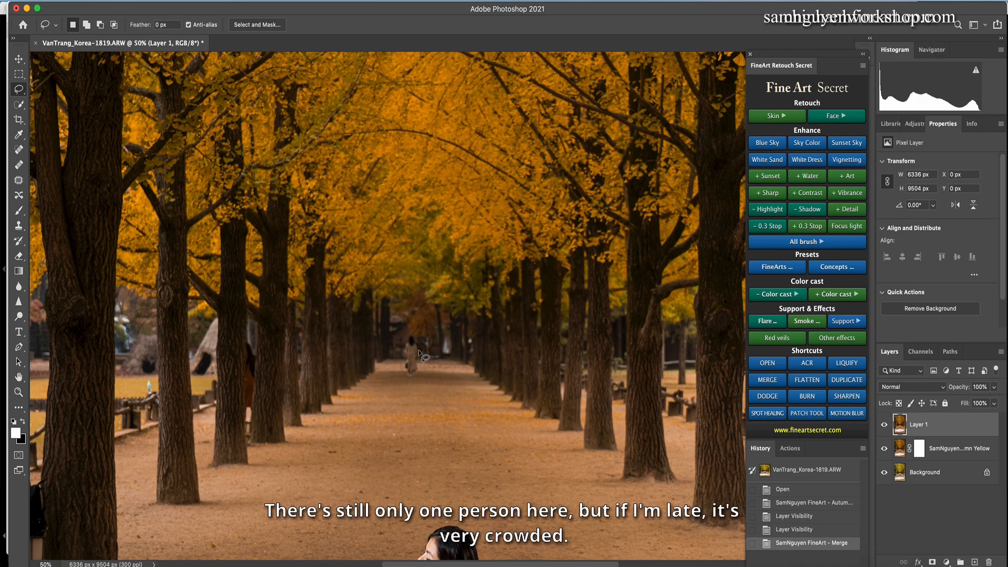
mouse_move(420, 350)
mouse_down()
mouse_move(398, 356)
mouse_move(420, 375)
mouse_up()
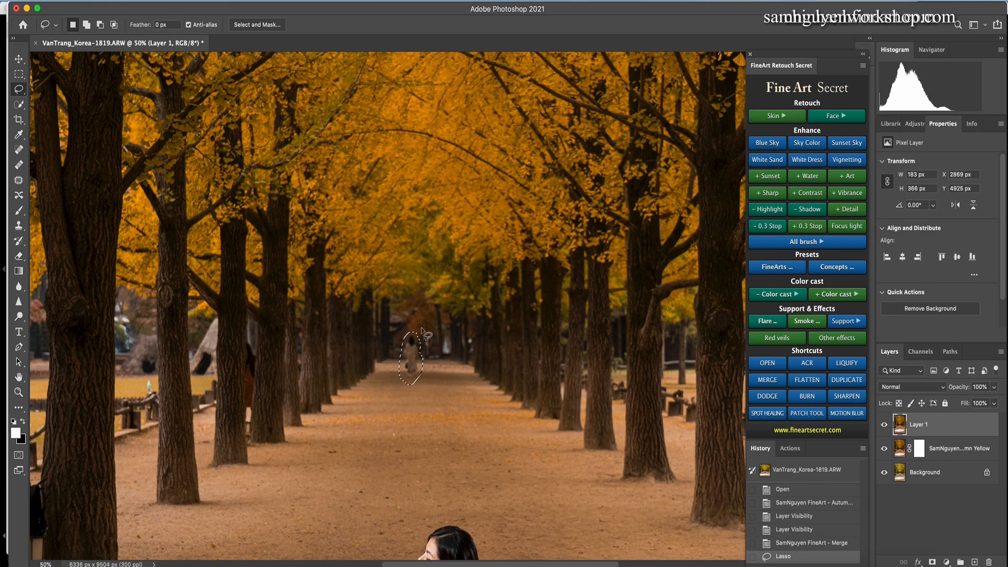
key(shift+BackSpace)
key(Return)
key(super+d)
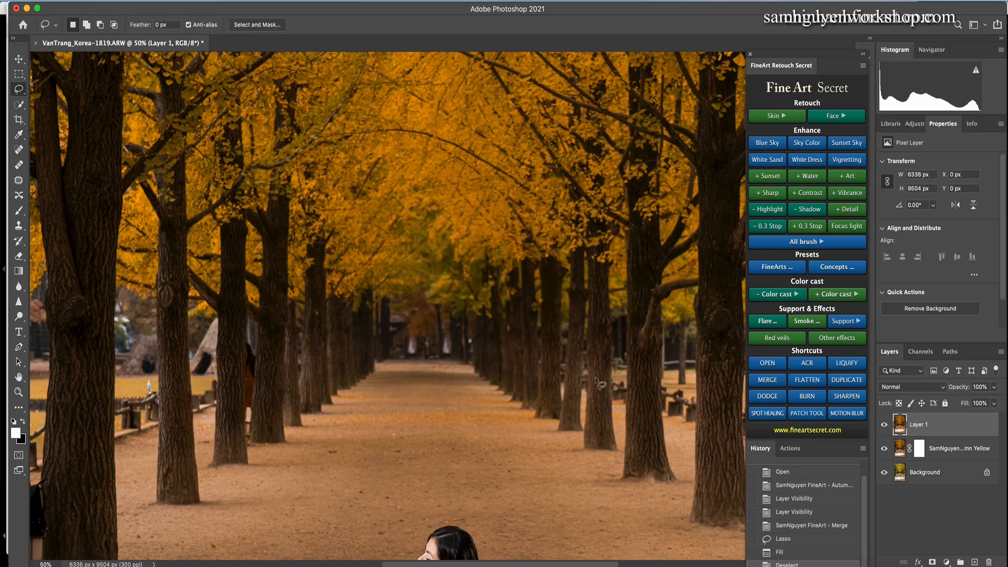
Step: Lasso the person standing by the fence between the trees on the photo's right side and remove them with Fill
drag(606, 428, 360, 348)
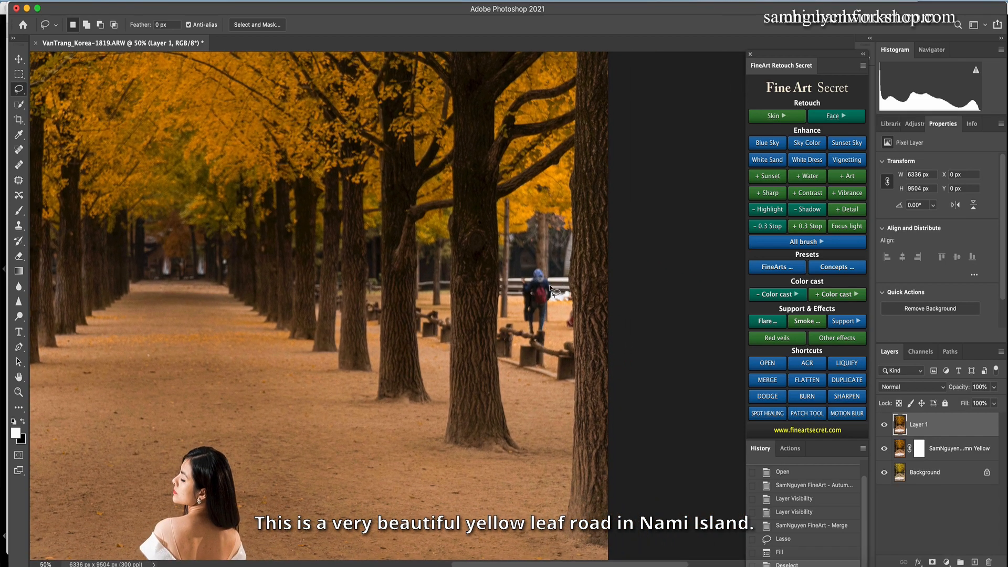
mouse_move(520, 275)
mouse_down()
mouse_move(529, 335)
mouse_move(553, 294)
mouse_up()
key(shift+F5)
key(Return)
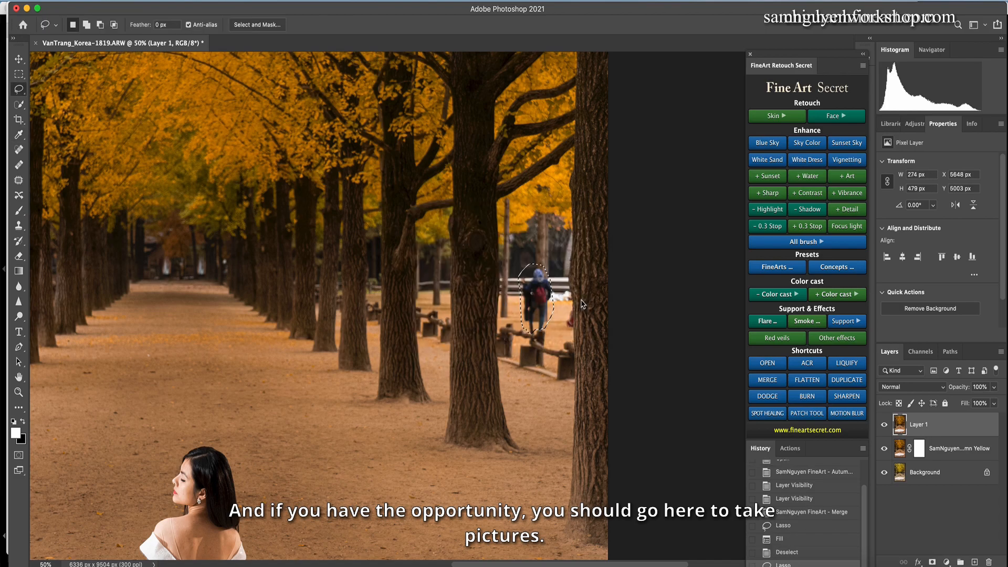
key(super+d)
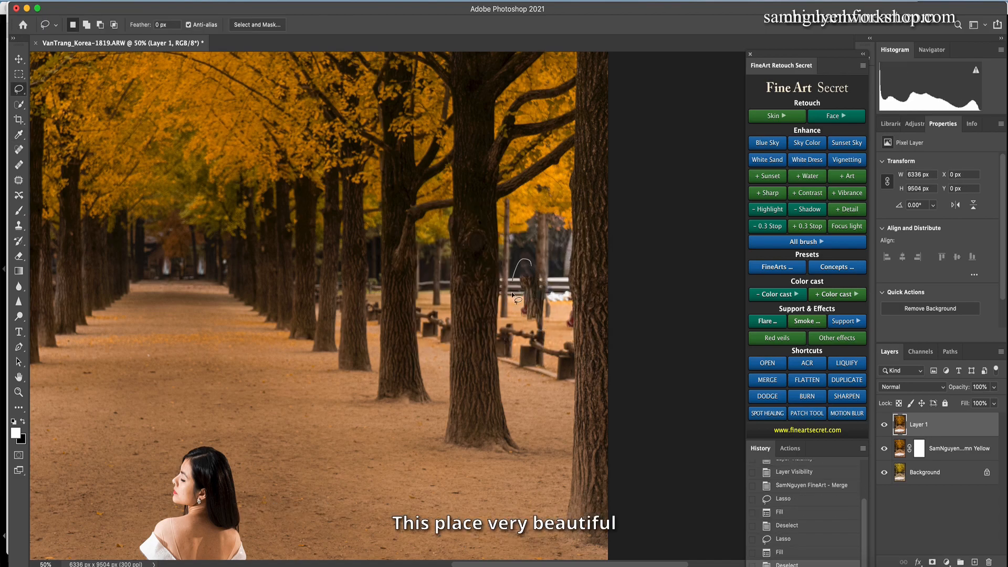
Step: Clean up the leftover dark silhouette and small remnant above the fence with two more lasso selections and fills
mouse_move(535, 331)
mouse_down()
mouse_move(556, 309)
mouse_move(550, 268)
mouse_up()
key(shift+F5)
key(Return)
key(super+d)
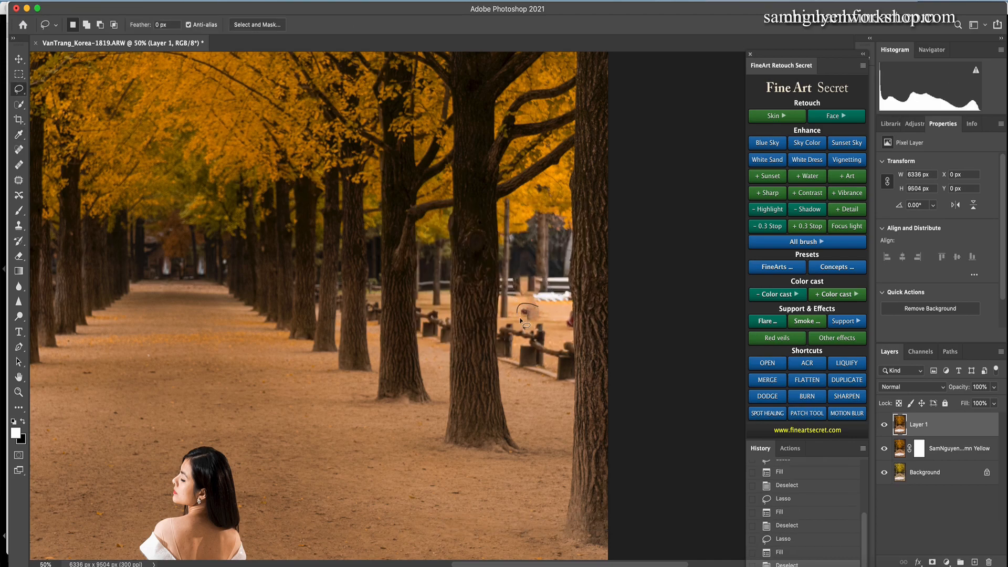
drag(518, 316, 545, 298)
key(shift+F5)
key(Return)
key(super+d)
Step: Remove the small remaining distraction at the edge of the far-right tree trunk with a lasso selection and Fill
drag(568, 329, 577, 328)
key(shift+F5)
key(Return)
key(super+d)
key(super+0)
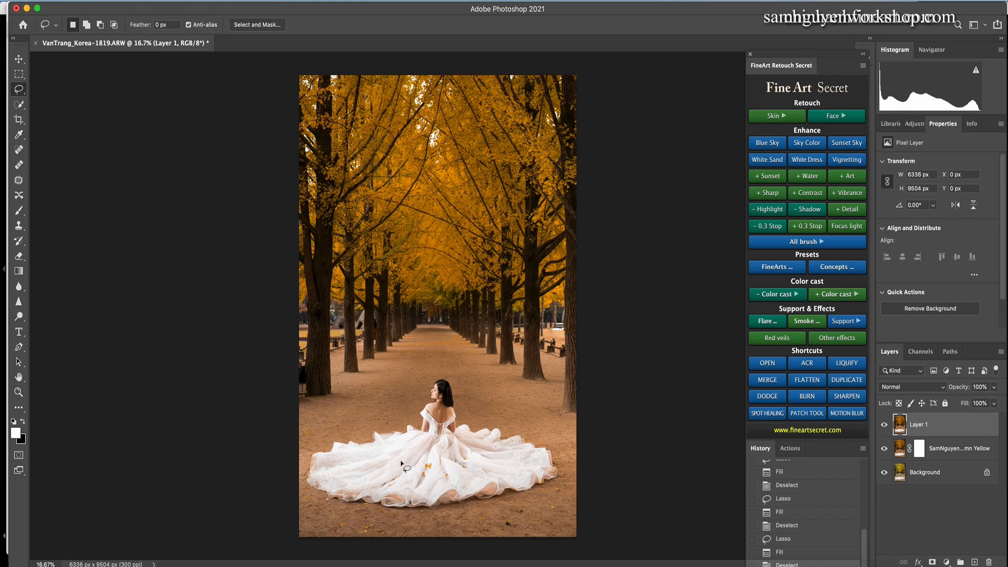
Step: Duplicate the cleaned layer and move the copy straight up by about 1142 px
key(super+j)
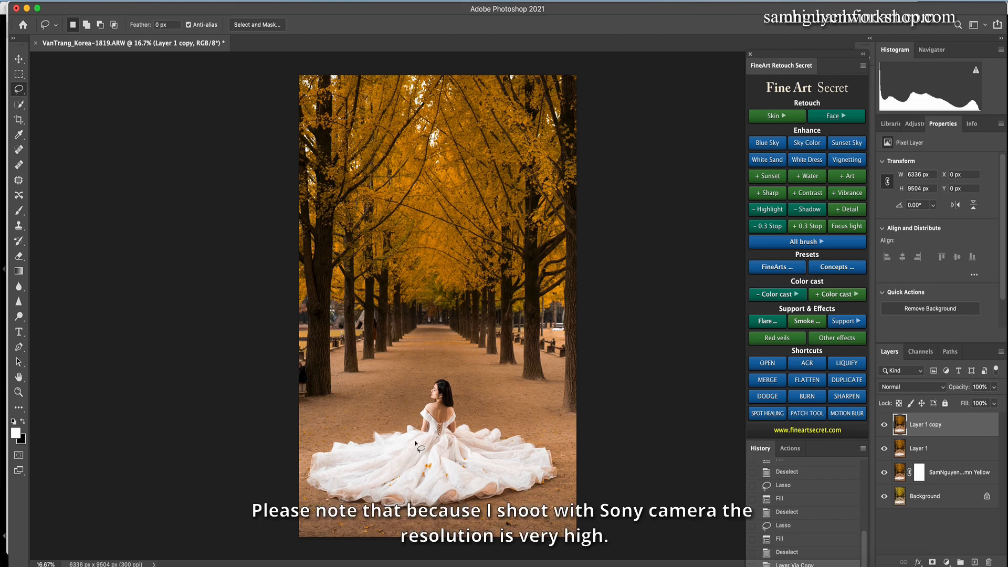
key(super+minus)
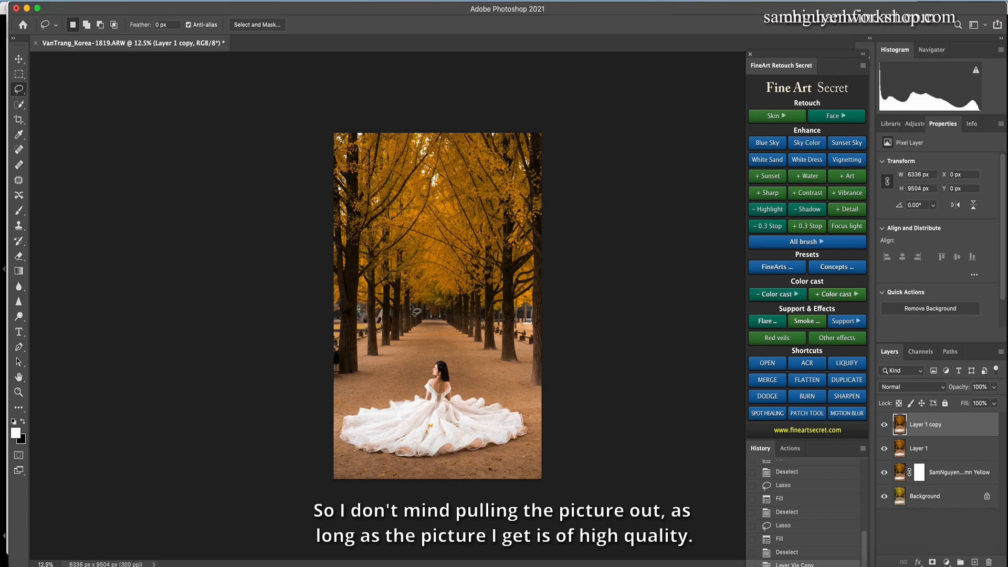
key(v)
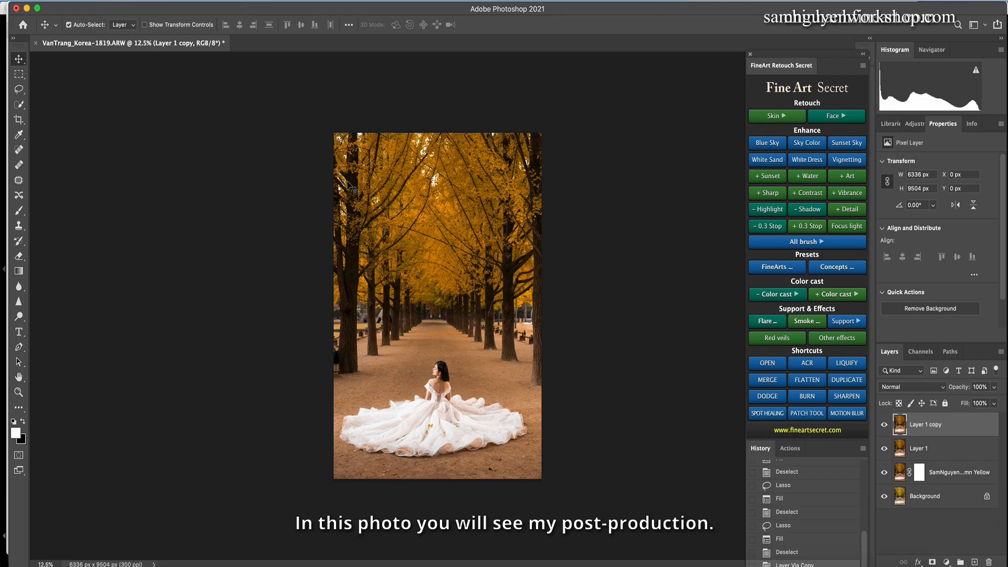
mouse_move(445, 322)
mouse_down()
mouse_move(441, 284)
mouse_move(444, 310)
mouse_up()
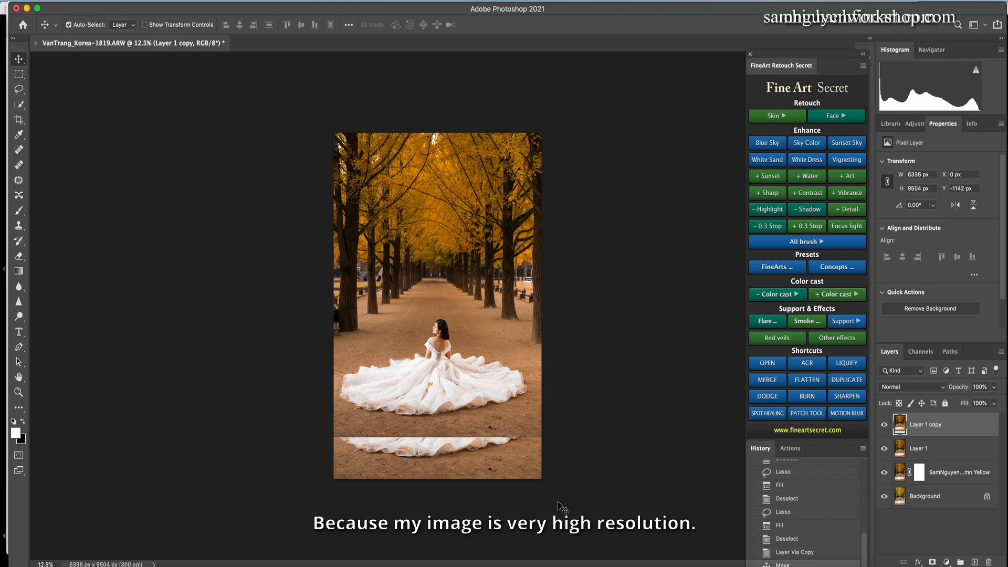
Step: Select the lower part of the moved copy with a rectangular marquee and stretch it down to the photo's bottom edge
key(m)
drag(565, 503, 236, 361)
key(ctrl+t)
drag(424, 480, 333, 91)
key(Return)
key(super+d)
Step: Select the left part of the image beside the bride and stretch it outward to about 105.57% width
drag(407, 566, 417, 566)
key(super+t)
mouse_move(333, 306)
mouse_down()
mouse_move(336, 330)
mouse_move(329, 310)
mouse_up()
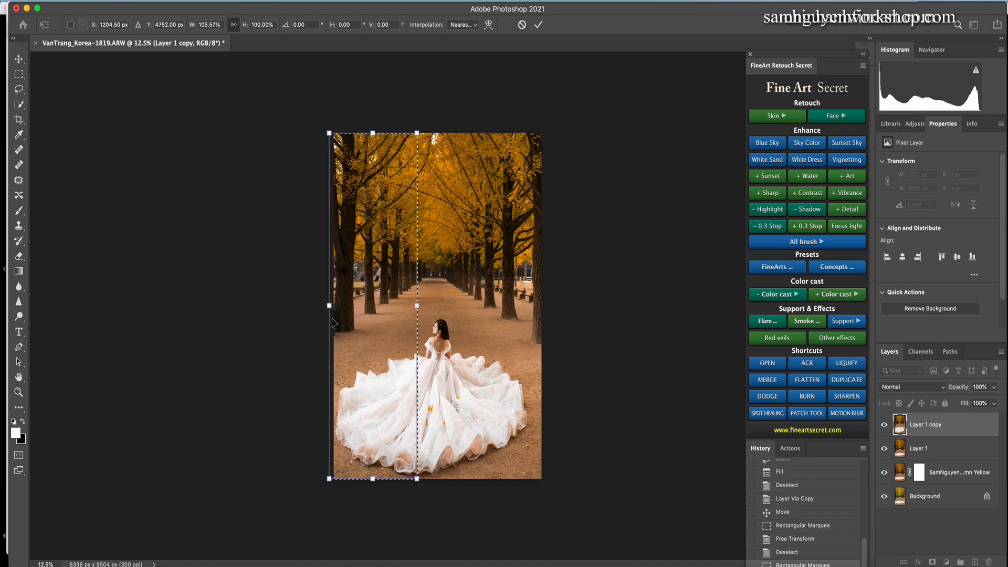
key(Return)
key(super+d)
Step: Select the right part of the image beside the bride and stretch it outward past the canvas's right edge
drag(600, 526, 453, 42)
key(super+t)
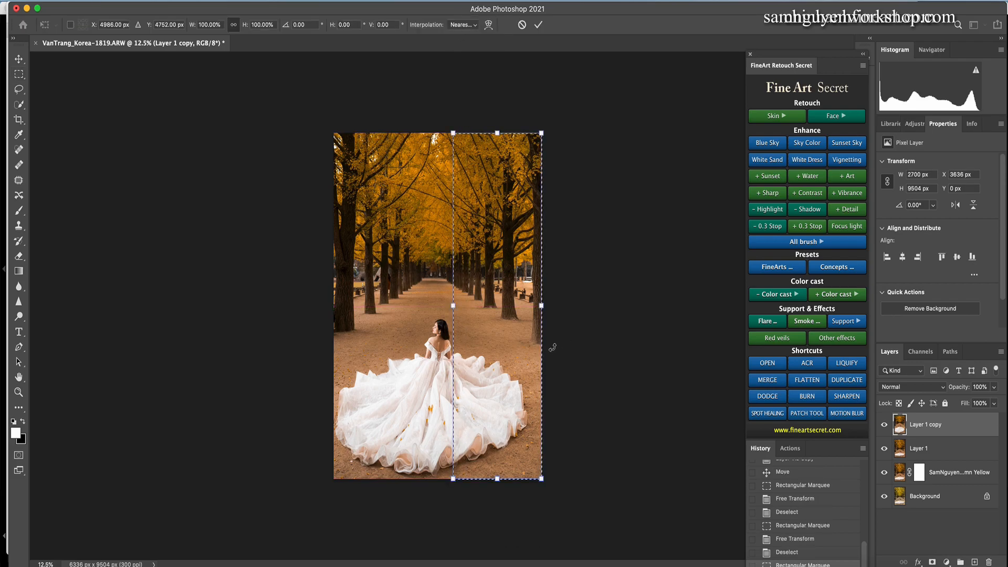
drag(543, 306, 555, 305)
key(Return)
key(super+d)
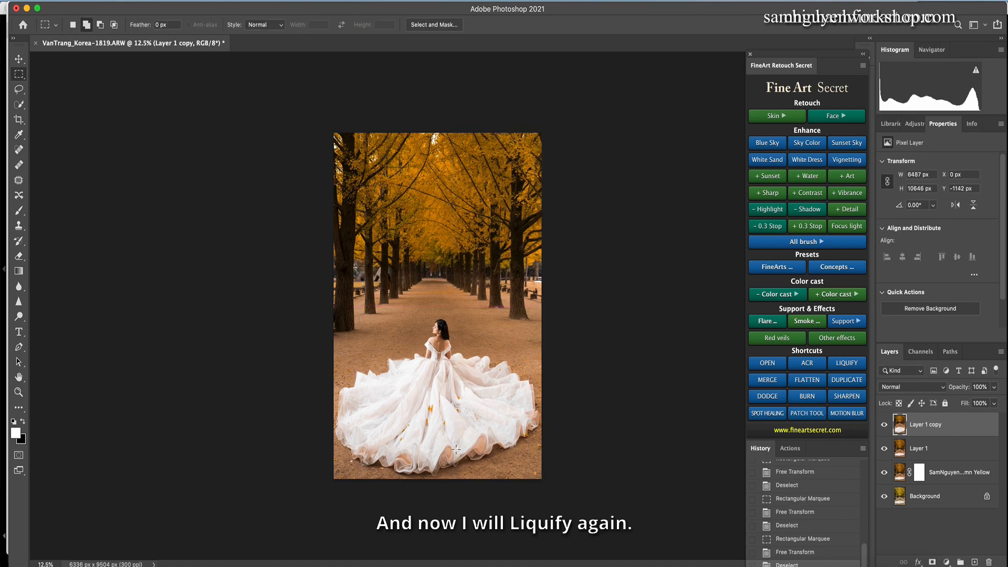
Step: Group all layers above the Background and merge the group into a single layer
shift+click(898, 478)
key(super+g)
key(super+e)
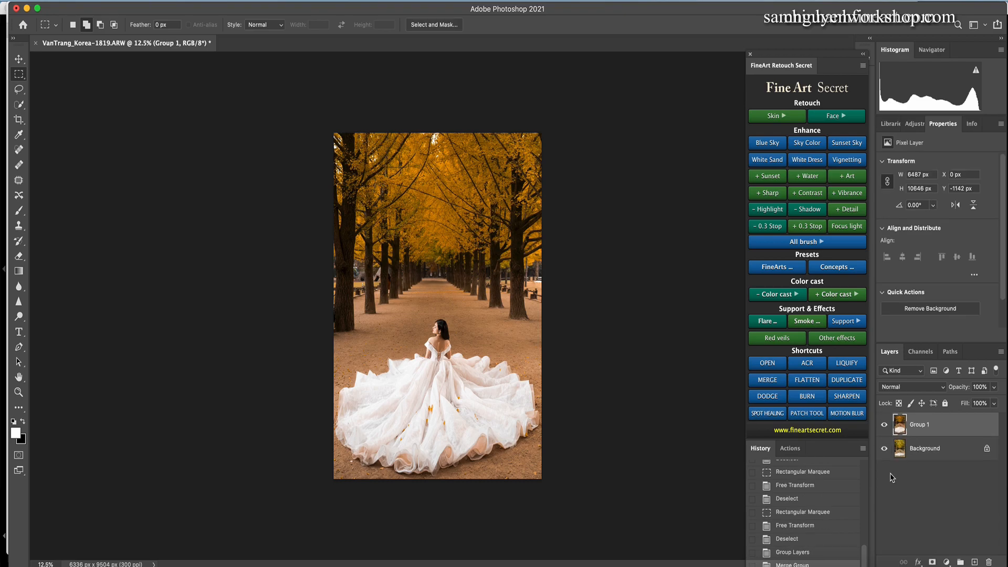
Step: Liquify the merged layer with Forward Warp, pushing the dress's lower right hem outward and reshaping the skirt with a 2500 brush
click(852, 365)
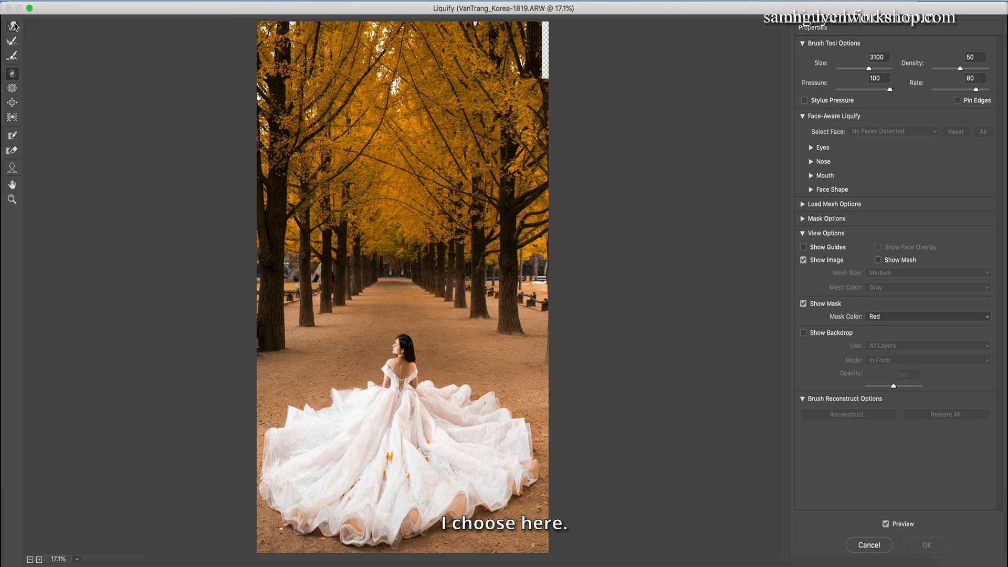
key(bracketright)
key(bracketright)
key(bracketright)
mouse_move(448, 496)
mouse_down()
mouse_move(454, 507)
mouse_move(475, 501)
mouse_move(445, 520)
mouse_move(458, 511)
mouse_up()
key(bracketleft)
key(bracketleft)
key(bracketleft)
key(bracketleft)
key(bracketleft)
key(bracketleft)
key(bracketleft)
key(bracketleft)
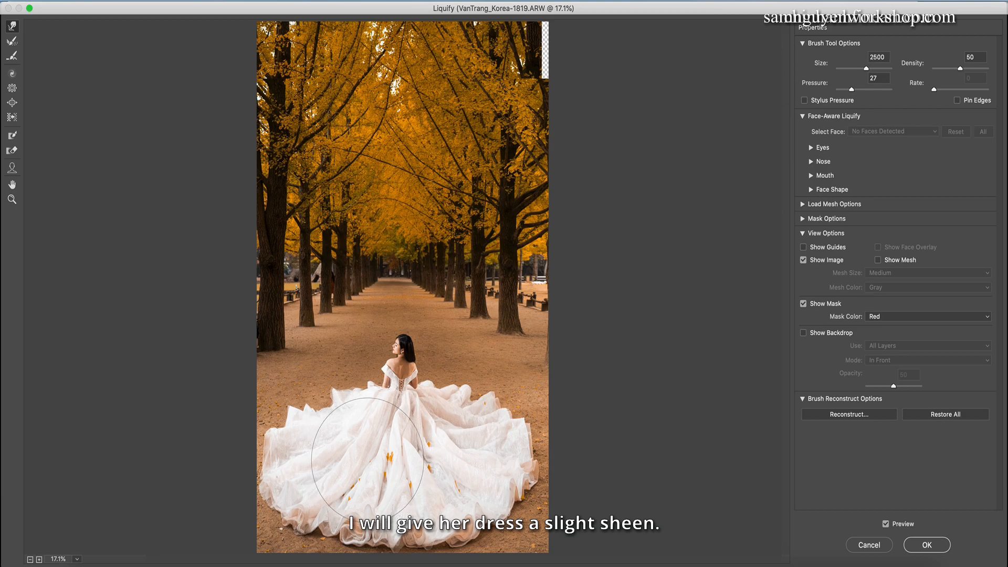
Step: Refine the skirt's folds and outer hem with Forward Warp brushes of about 1600 to 2000, and apply Liquify
key(bracketleft)
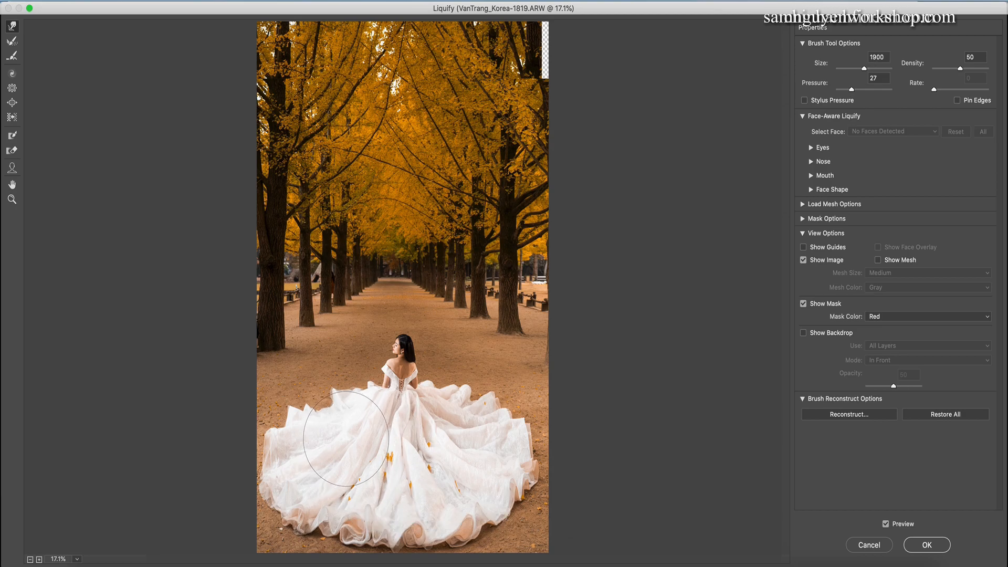
key(bracketleft)
key(bracketleft)
key(bracketright)
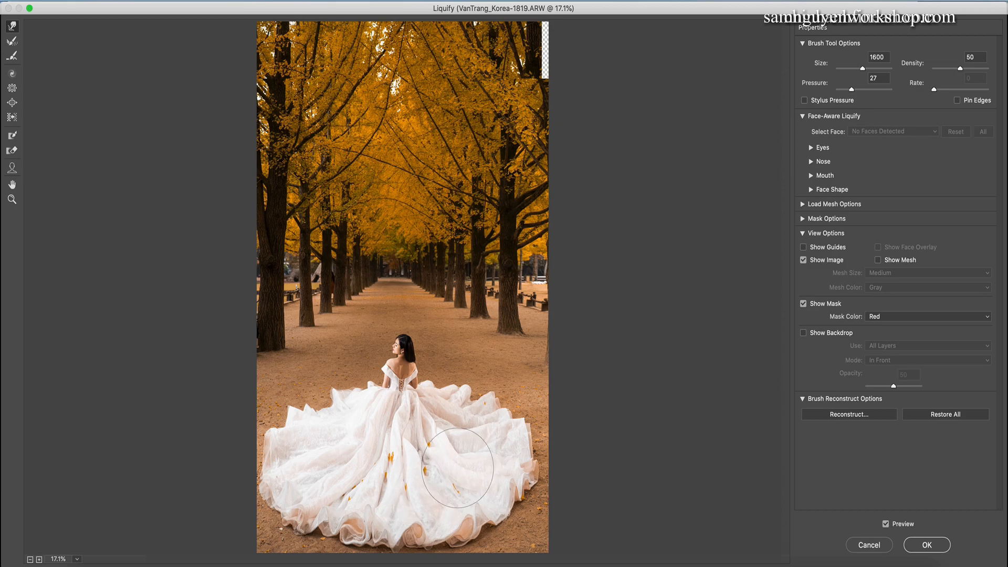
key(bracketright)
key(bracketright)
key(bracketright)
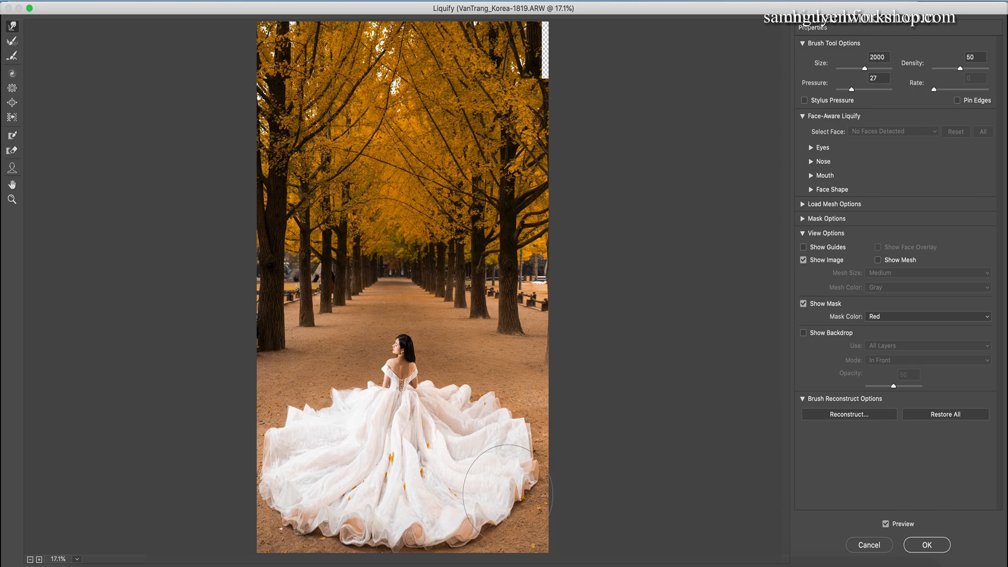
click(929, 545)
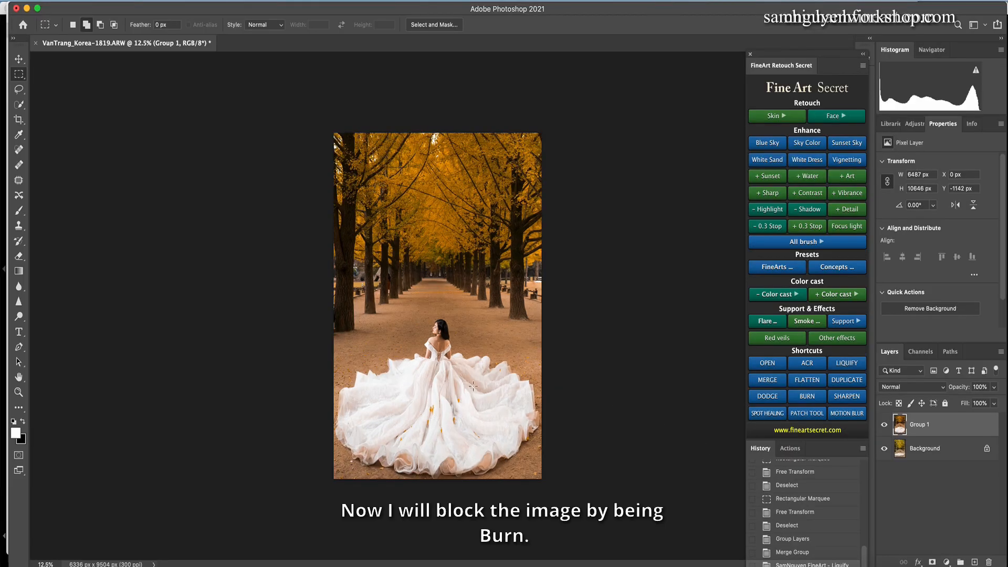
Step: Start the Burn action on a layer copy and darken the folds in the dress's right half, using Midtones at 10% exposure
click(807, 400)
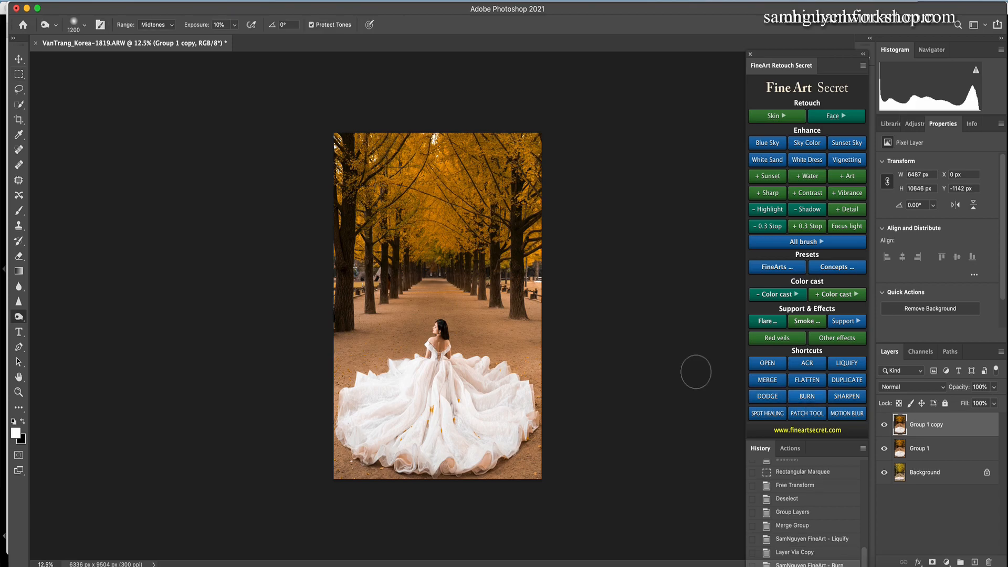
key(super+plus)
key(super+plus)
scroll(512, 383, down, 5)
key(bracketleft)
key(bracketleft)
key(bracketleft)
key(bracketleft)
key(bracketleft)
key(bracketleft)
key(bracketleft)
drag(486, 261, 494, 284)
key(bracketleft)
mouse_move(537, 235)
mouse_down()
mouse_move(535, 260)
mouse_move(508, 255)
mouse_up()
drag(552, 231, 575, 222)
mouse_move(573, 224)
mouse_down()
mouse_move(505, 182)
mouse_move(472, 251)
mouse_up()
Step: Burn the folds in the lower middle of the dress, reducing the brush to 300 for the hem
key(bracketright)
drag(481, 351, 447, 291)
key(bracketleft)
key(bracketleft)
key(bracketleft)
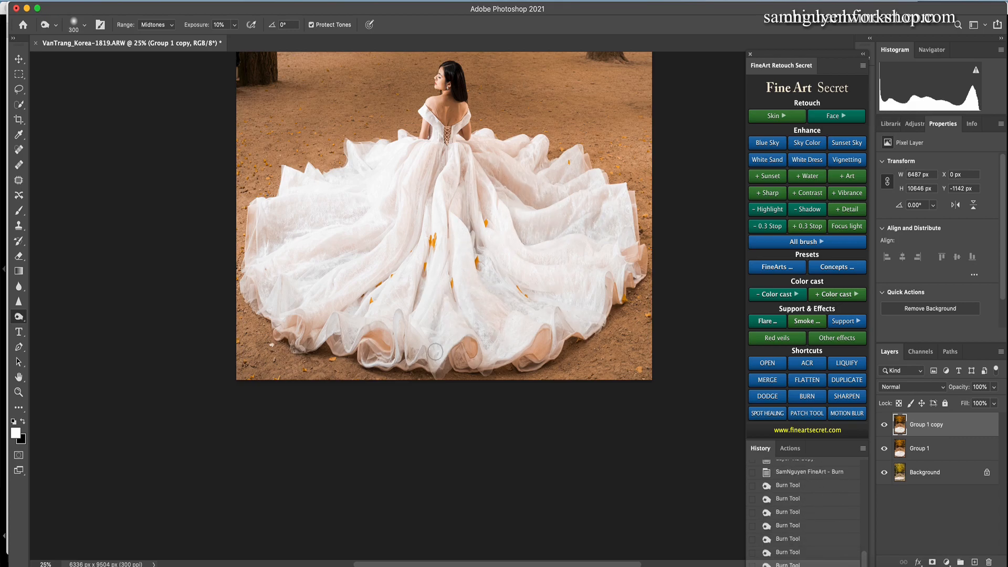
Step: Burn the folds across the dress's left half with a brush of about 400 to 500
key(bracketright)
key(bracketright)
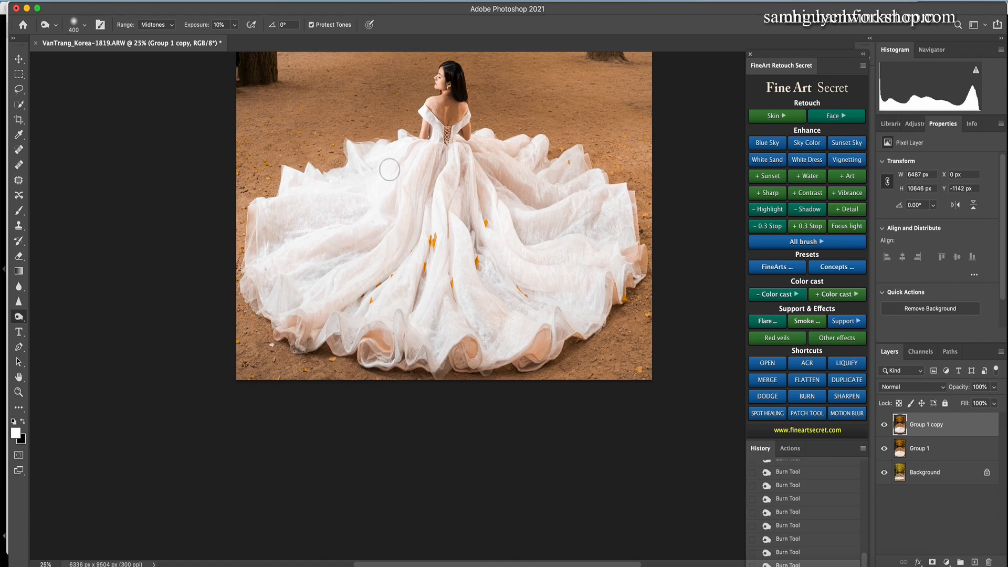
key(bracketleft)
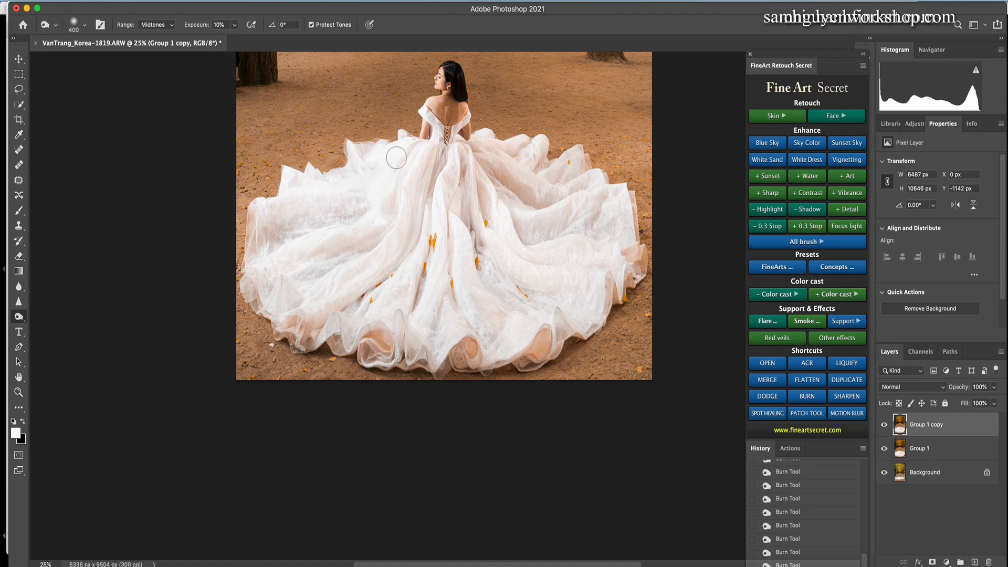
key(bracketleft)
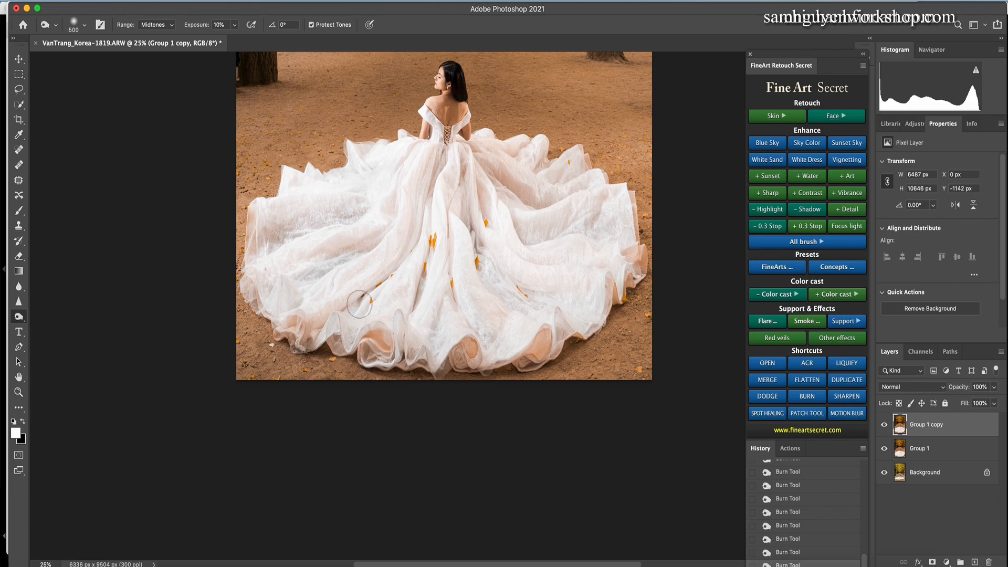
Step: Touch up the burned folds across the middle and both halves of the dress with brushes of about 300 to 500
key(bracketleft)
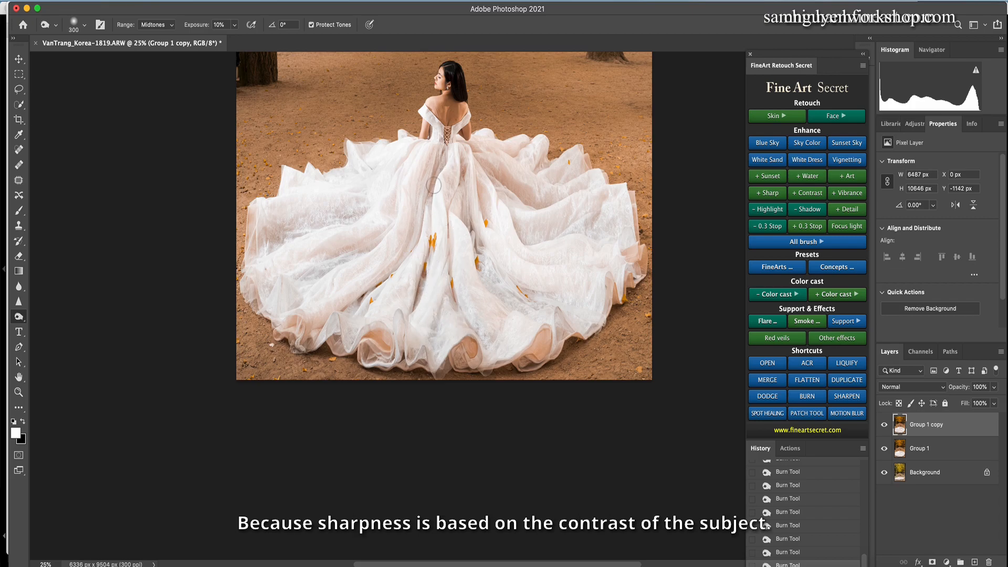
key(bracketright)
key(bracketleft)
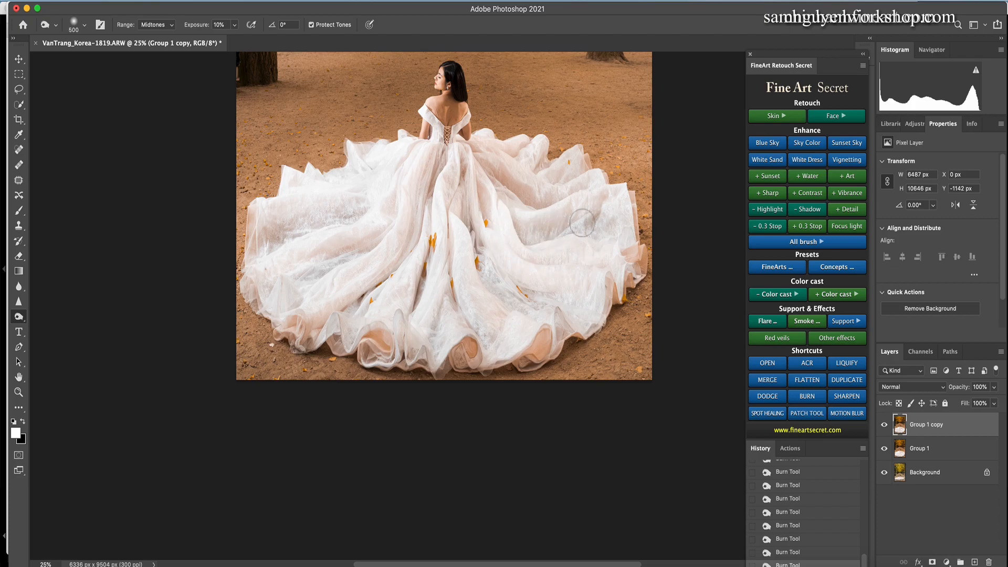
key(bracketright)
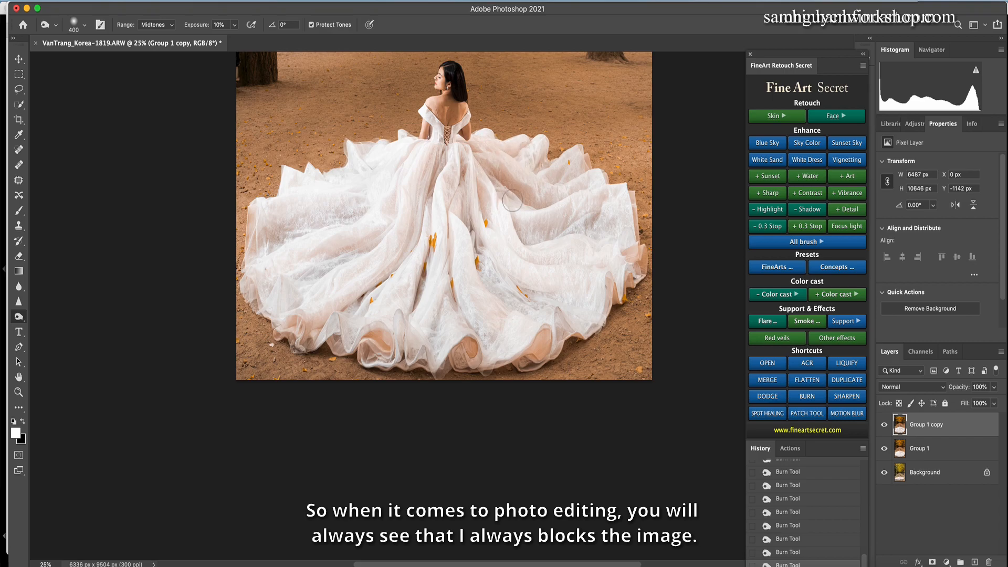
key(bracketleft)
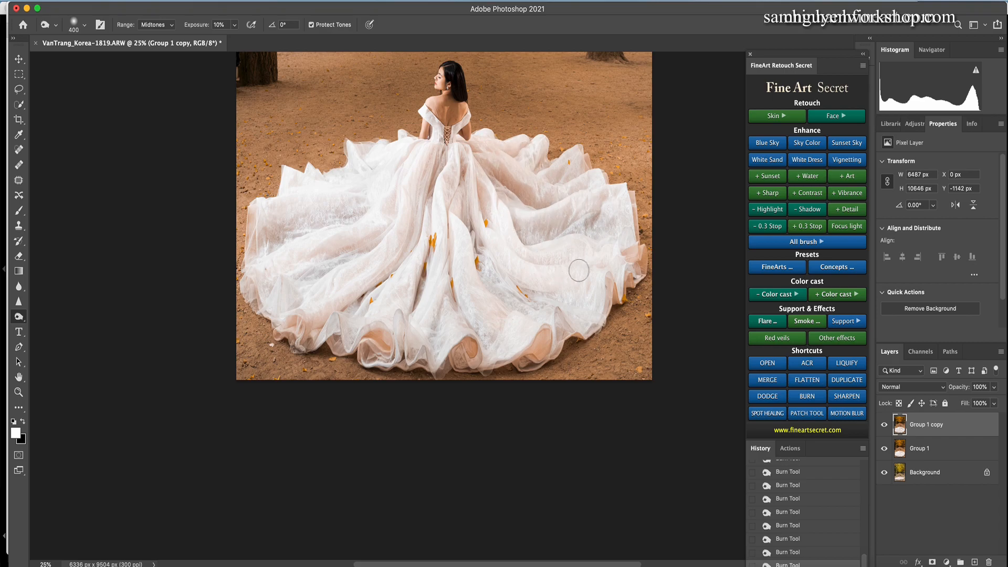
key(bracketright)
key(bracketright)
drag(498, 273, 496, 308)
key(bracketleft)
mouse_move(459, 239)
mouse_down()
mouse_move(480, 328)
mouse_move(471, 314)
mouse_up()
key(bracketleft)
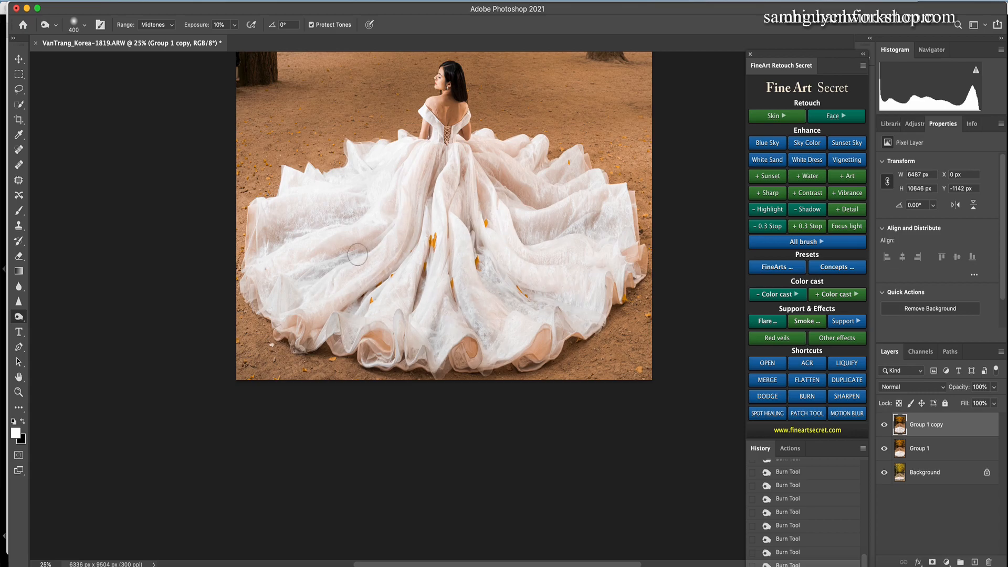
key(bracketright)
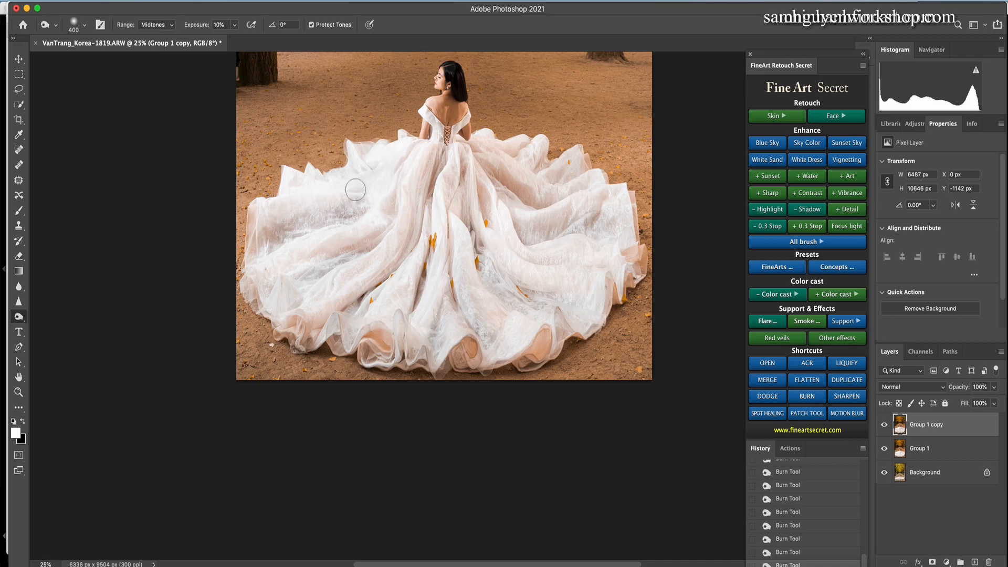
Step: Compare the whole photo with the Group 1 copy layer hidden and shown to judge the burned folds
key(super+minus)
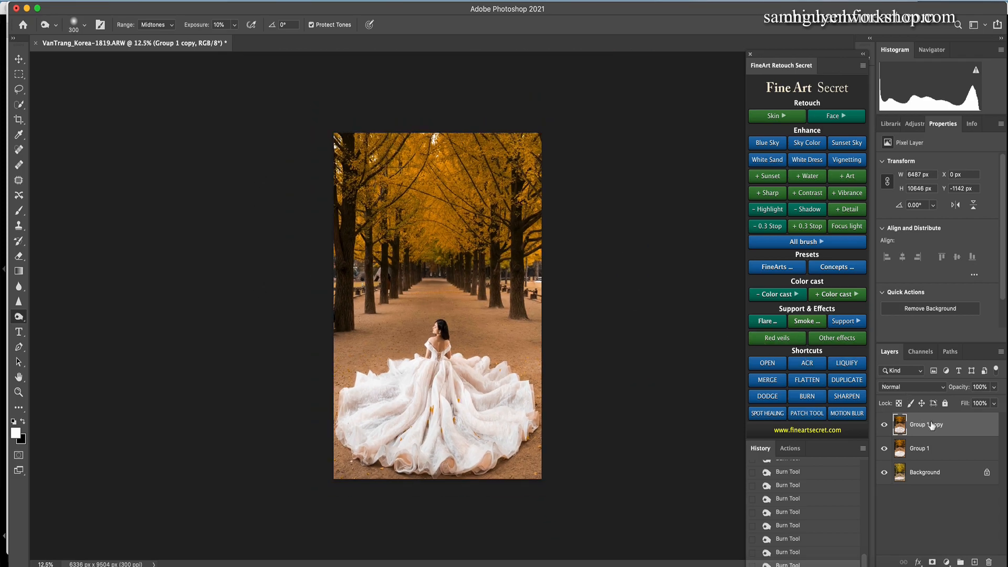
click(884, 426)
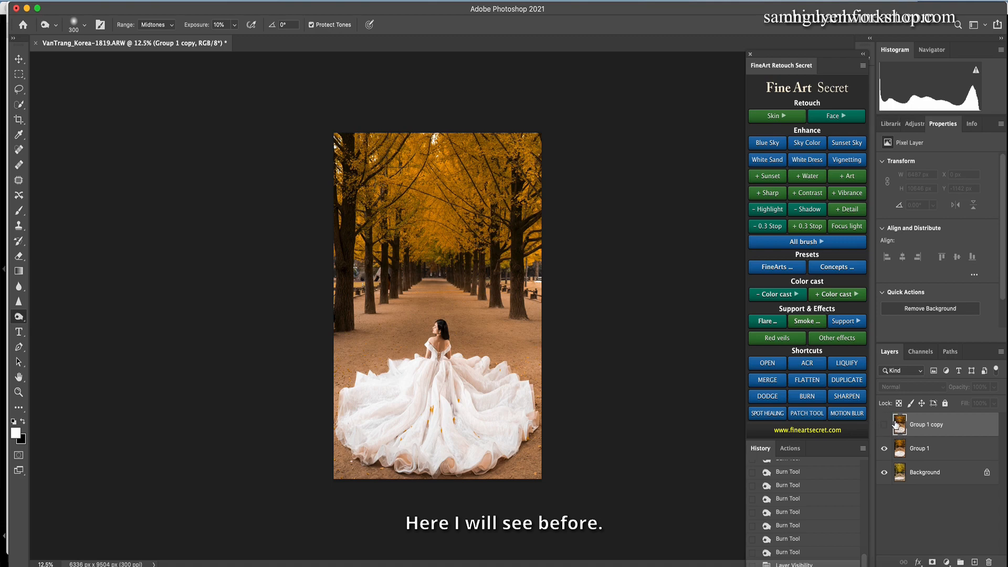
click(884, 425)
click(883, 424)
click(883, 424)
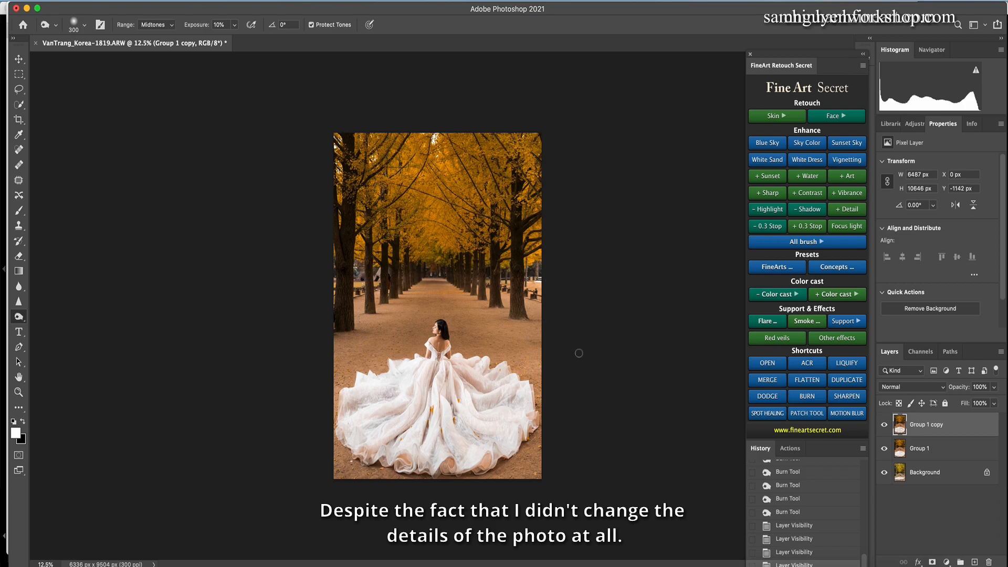
Step: Burn the ground around the dress and the path behind the bride with a large brush, reducing it to 1300 for the path
mouse_move(521, 327)
mouse_down()
mouse_move(545, 392)
mouse_move(550, 322)
mouse_up()
key(])
mouse_move(553, 450)
mouse_down()
mouse_move(504, 489)
mouse_move(425, 499)
mouse_up()
key(])
drag(338, 476, 351, 483)
mouse_move(338, 347)
mouse_down()
mouse_move(336, 339)
mouse_move(362, 345)
mouse_up()
key([)
key([)
key([)
mouse_move(454, 291)
mouse_down()
mouse_move(546, 344)
mouse_move(535, 294)
mouse_up()
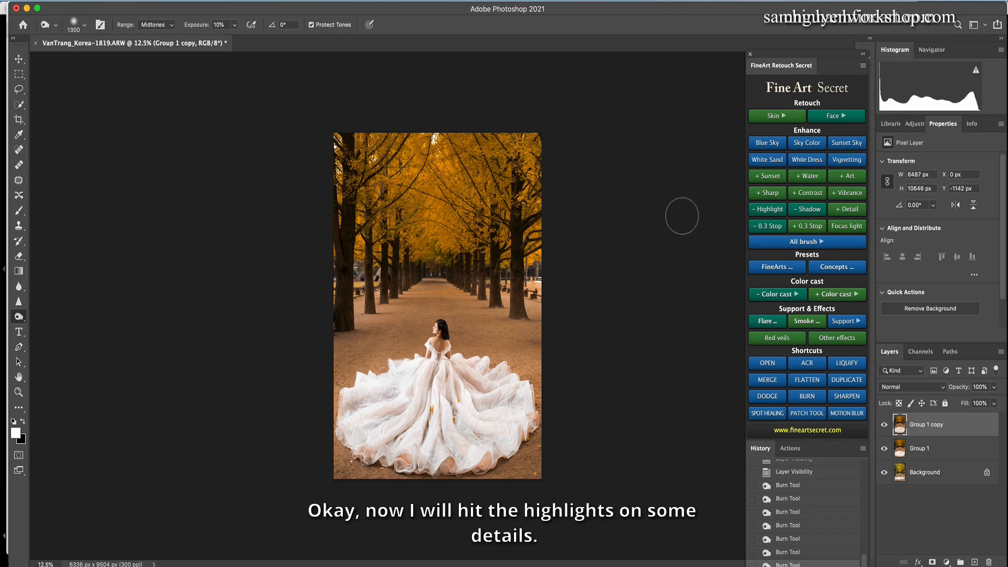
Step: Start the Dodge action and brighten the highlights on the dress folds with a 150 brush, using Midtones at 10% exposure
click(762, 401)
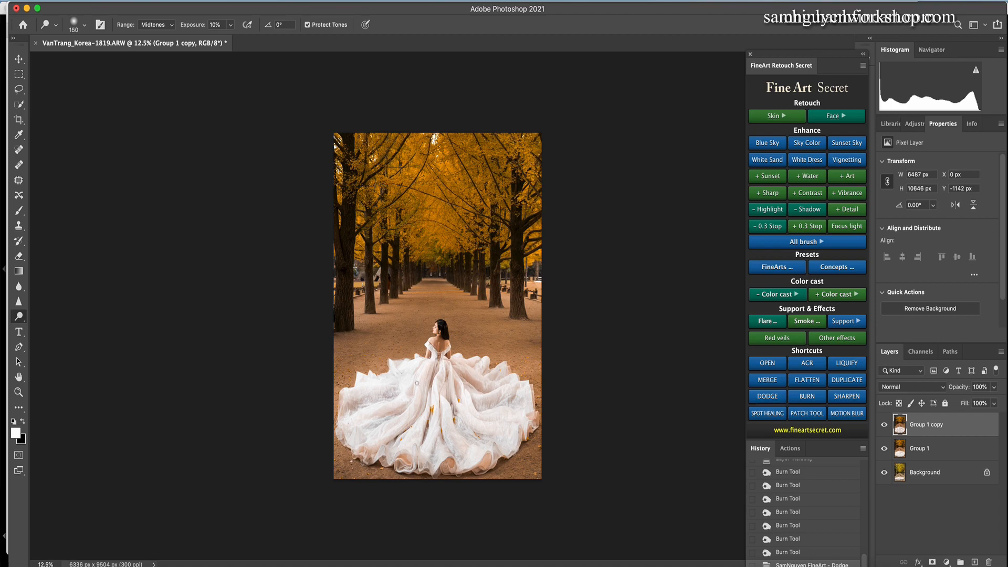
drag(362, 395, 377, 390)
drag(416, 427, 436, 399)
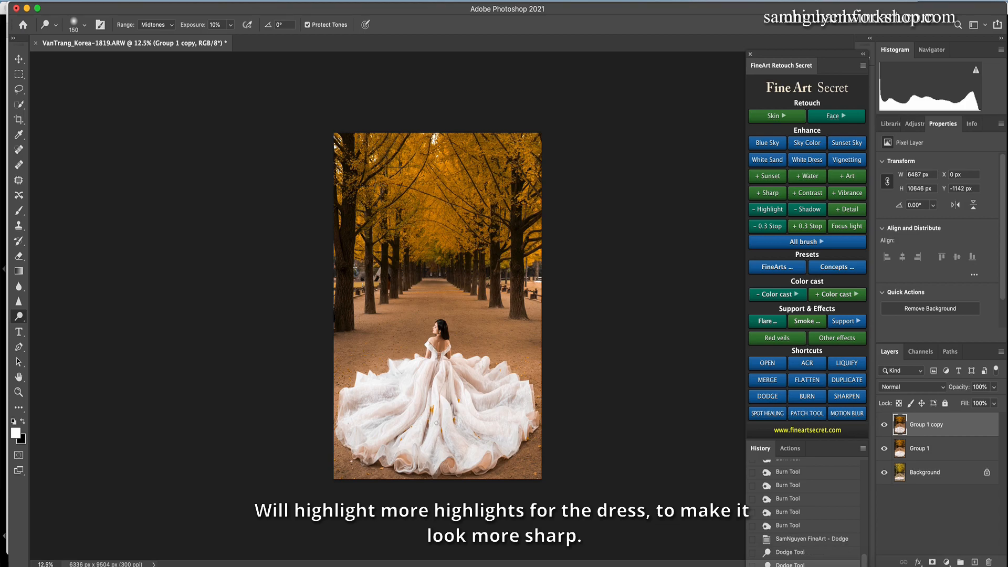
mouse_move(431, 451)
mouse_down()
mouse_move(467, 440)
mouse_move(453, 370)
mouse_up()
mouse_move(467, 405)
mouse_down()
mouse_move(457, 376)
mouse_move(483, 379)
mouse_up()
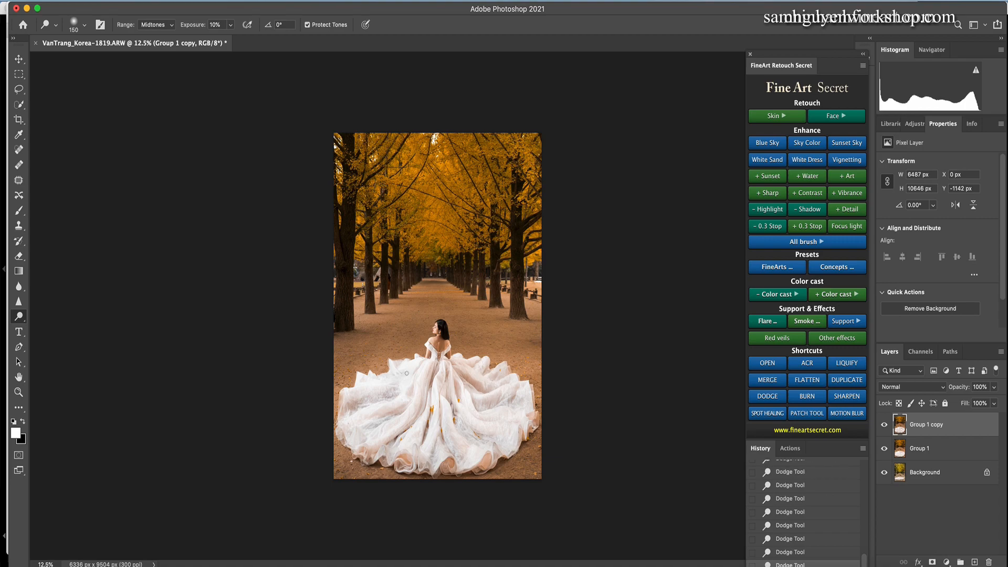
Step: Add a black-masked Contrast+ layer and paint the effect onto the uppermost foliage, starting with a 1300 brush
click(777, 243)
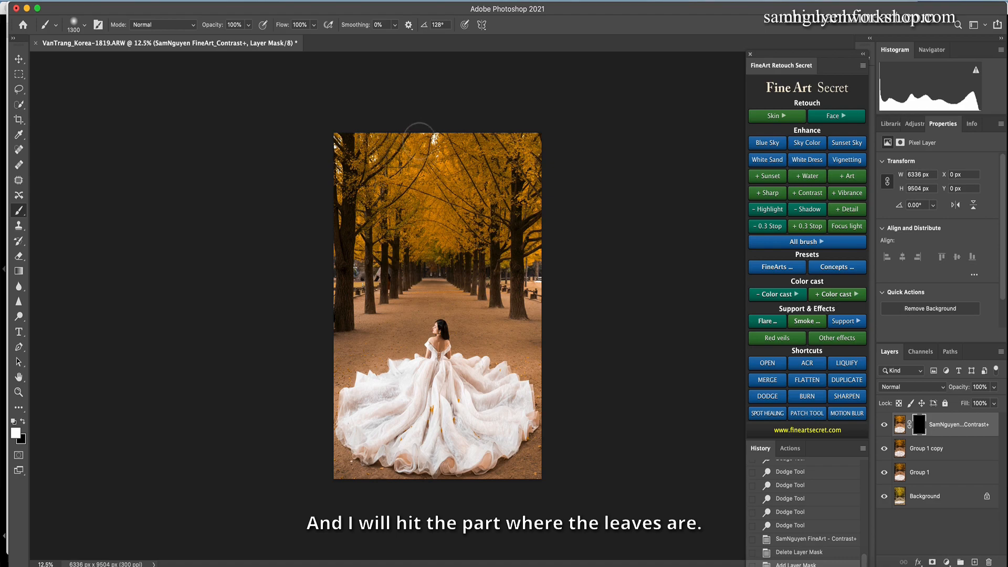
click(413, 148)
click(488, 148)
key(bracketleft)
key(bracketleft)
key(bracketleft)
key(bracketleft)
key(bracketleft)
click(539, 163)
Step: Paint the Contrast+ effect onto the middle and left foliage with brushes of 700 down to 300, and compare the layer on and off
key(bracketleft)
key(bracketleft)
key(bracketleft)
key(bracketleft)
click(467, 192)
click(474, 223)
click(453, 227)
click(445, 234)
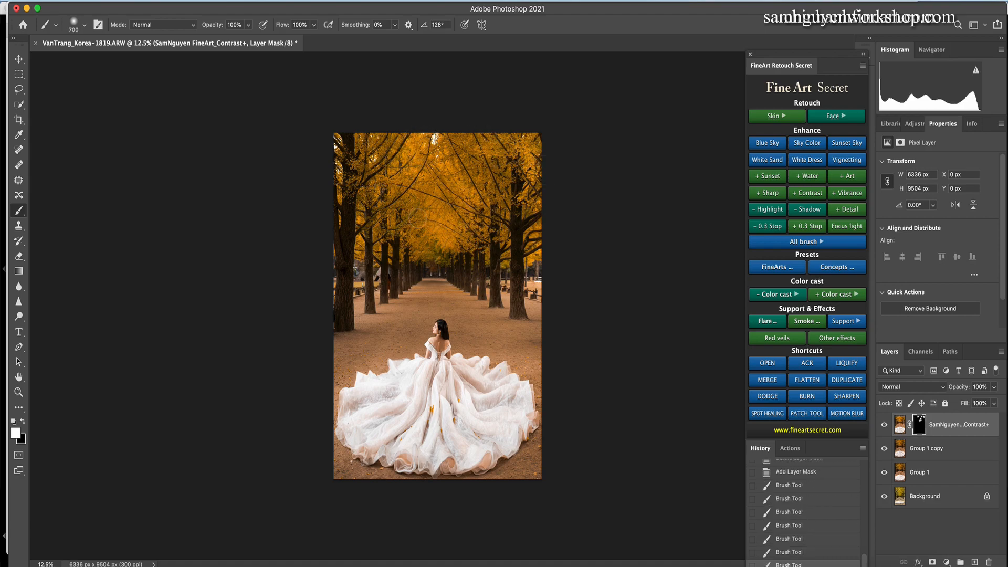
click(406, 208)
key(bracketleft)
key(bracketleft)
key(bracketleft)
click(385, 185)
key(bracketleft)
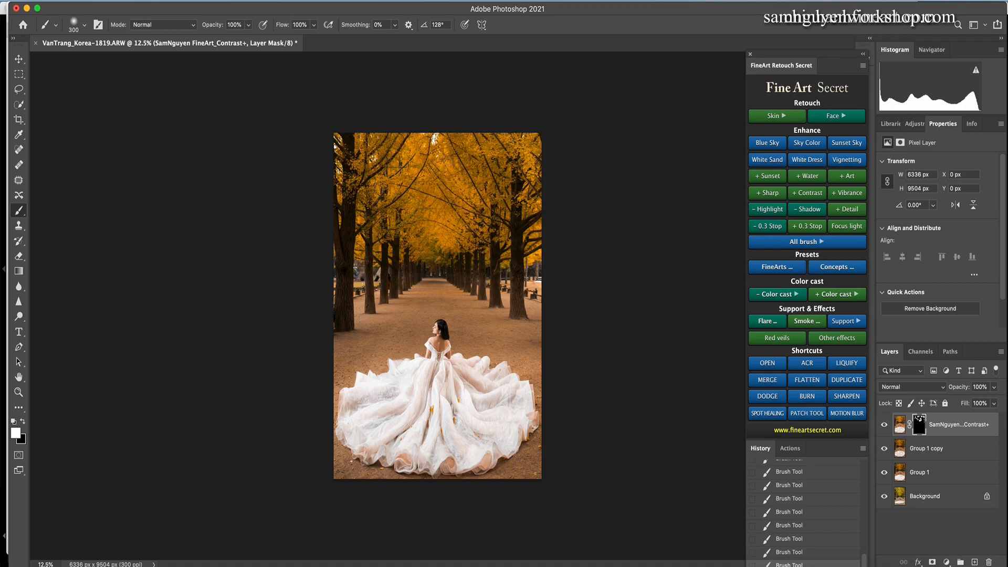
click(884, 424)
click(884, 424)
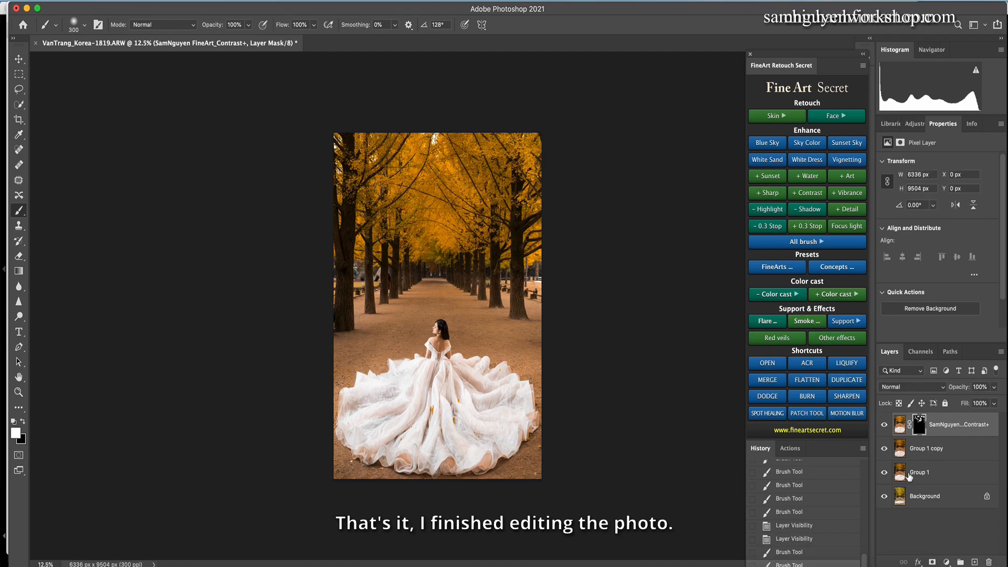
Step: Group the Contrast+, Group 1 copy and Group 1 layers and merge the group into one layer
shift+click(923, 473)
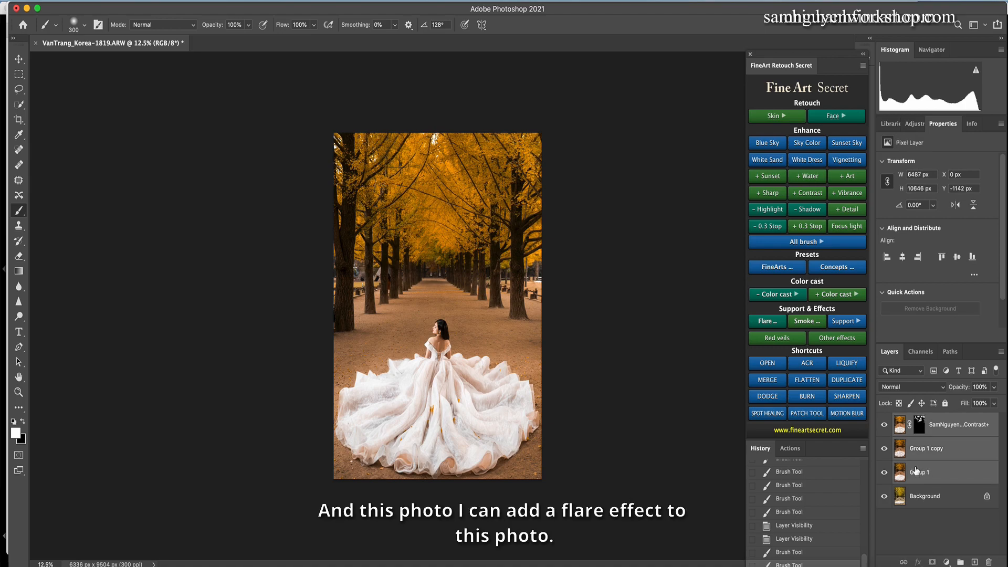
key(ctrl+g)
key(ctrl+e)
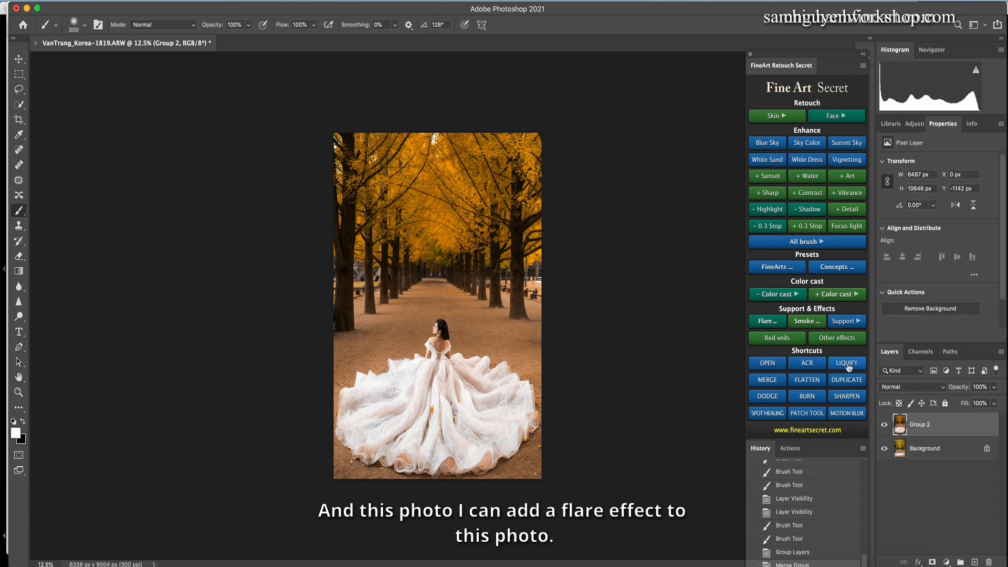
Step: Try the Flare 14 effect, enlarging it to 158.60% and placing its light source at the photo's upper-left corner
click(767, 320)
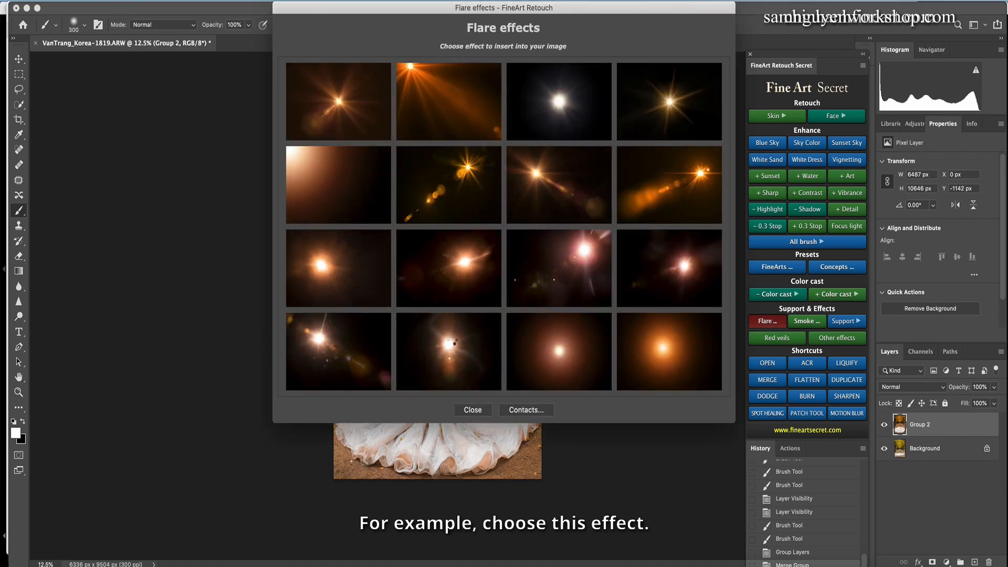
click(450, 343)
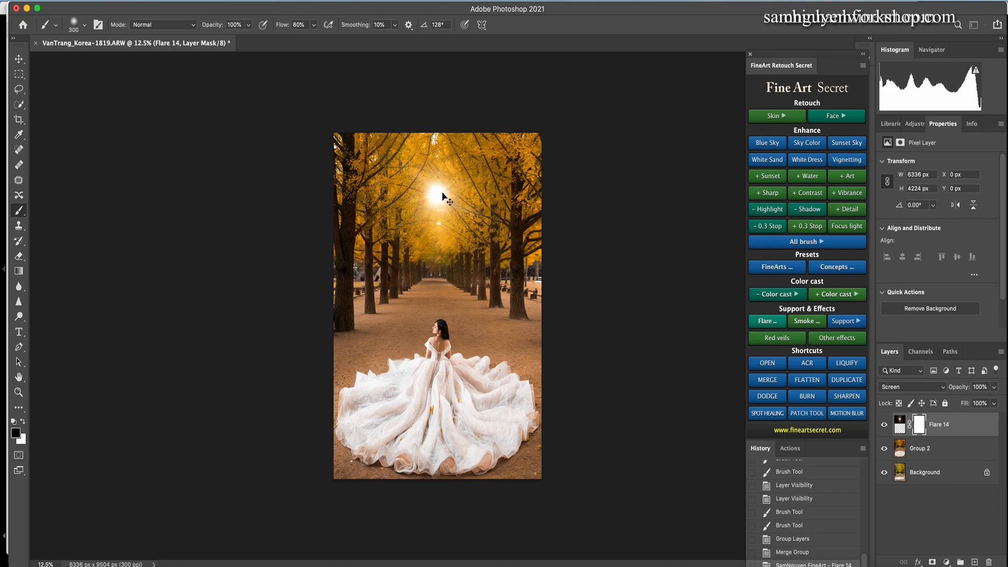
key(ctrl+t)
drag(439, 200, 337, 145)
drag(439, 231, 558, 324)
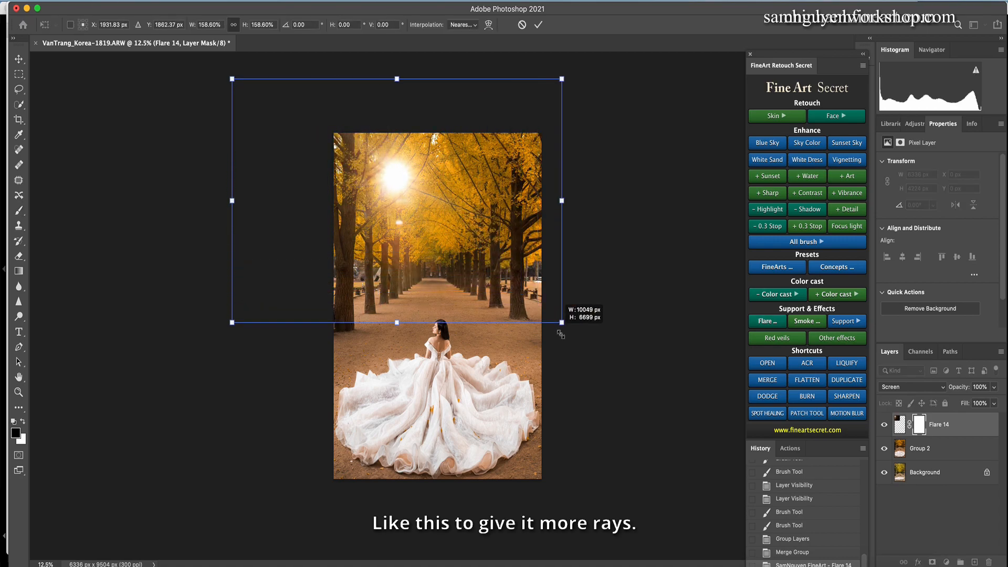
drag(401, 176, 323, 142)
key(Return)
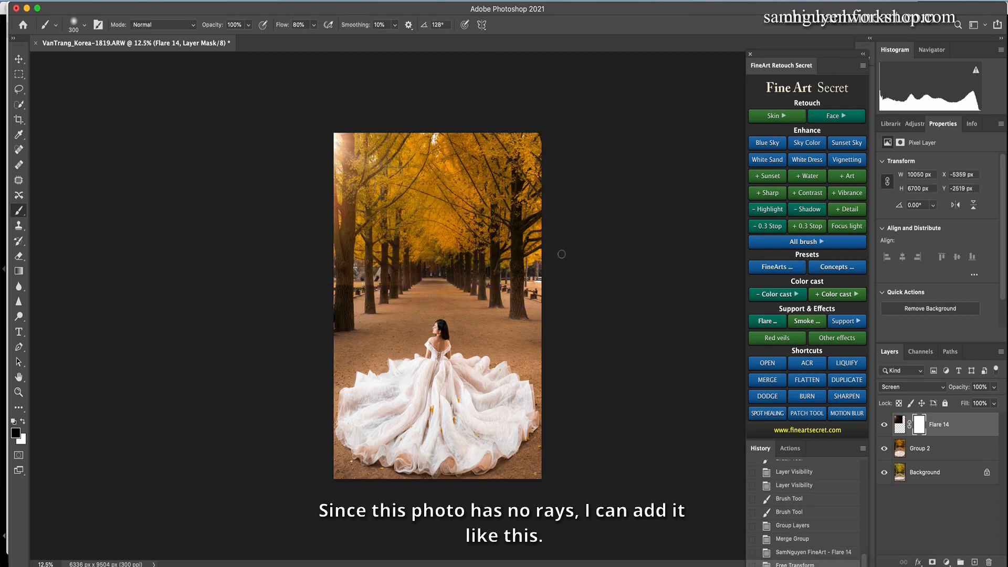
Step: Mask the flare off the path, lower trees and left tree trunk with a black brush of 1600, comparing the layer on and off
key(bracketright)
key(bracketright)
key(bracketright)
key(bracketright)
key(bracketright)
key(bracketright)
key(bracketright)
key(bracketright)
key(bracketright)
key(bracketright)
key(bracketright)
key(bracketright)
key(bracketright)
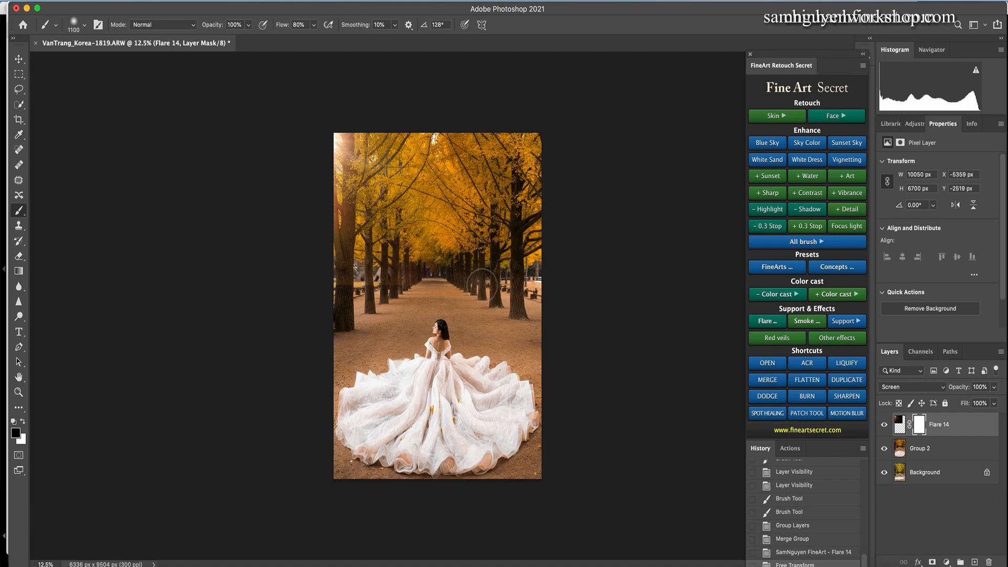
mouse_move(335, 286)
mouse_down()
mouse_move(504, 240)
mouse_move(488, 131)
mouse_move(557, 378)
mouse_up()
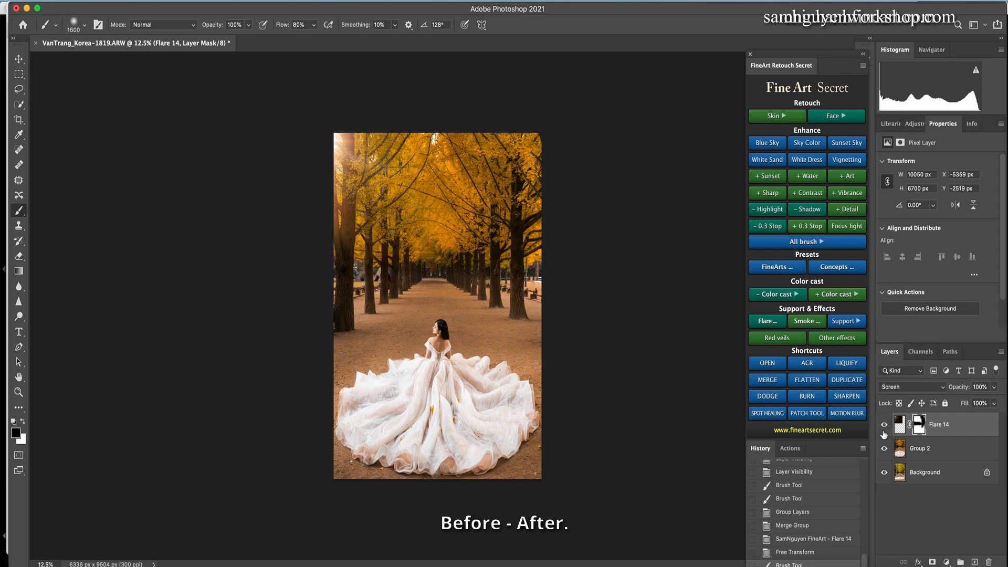
click(884, 424)
click(884, 424)
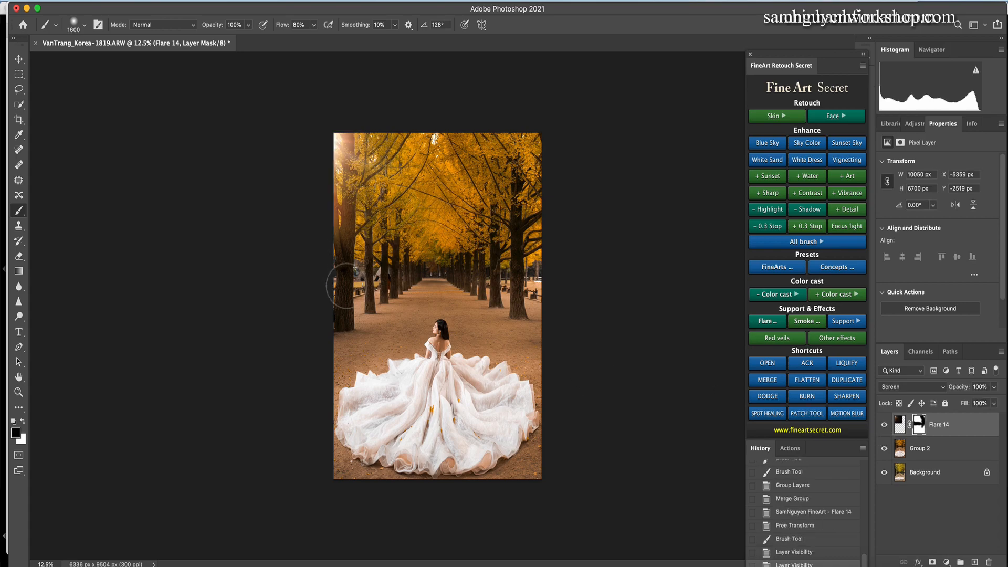
drag(337, 240, 330, 261)
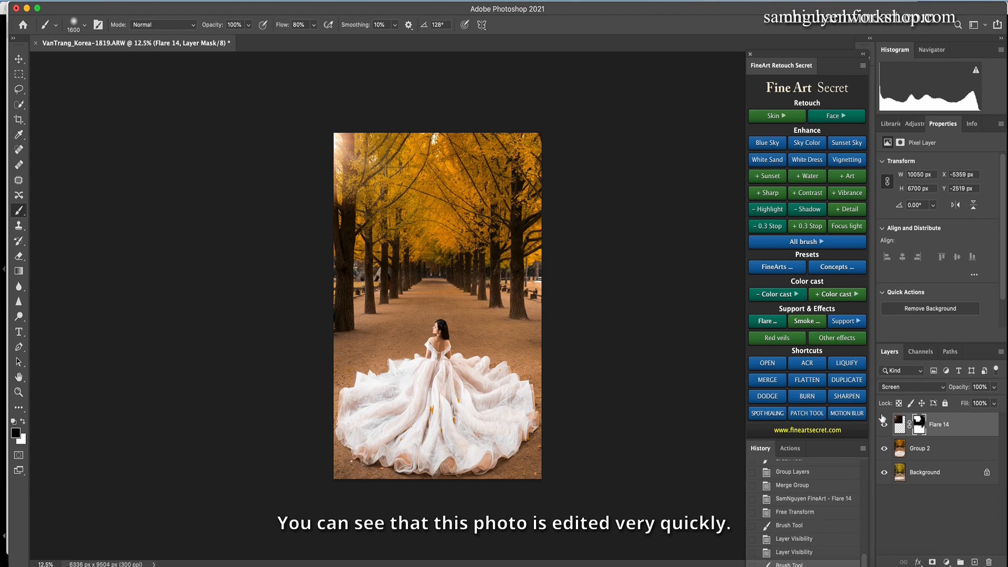
Step: Compare the photo with and without the flare, and delete the Flare 14 layer
click(884, 424)
click(884, 424)
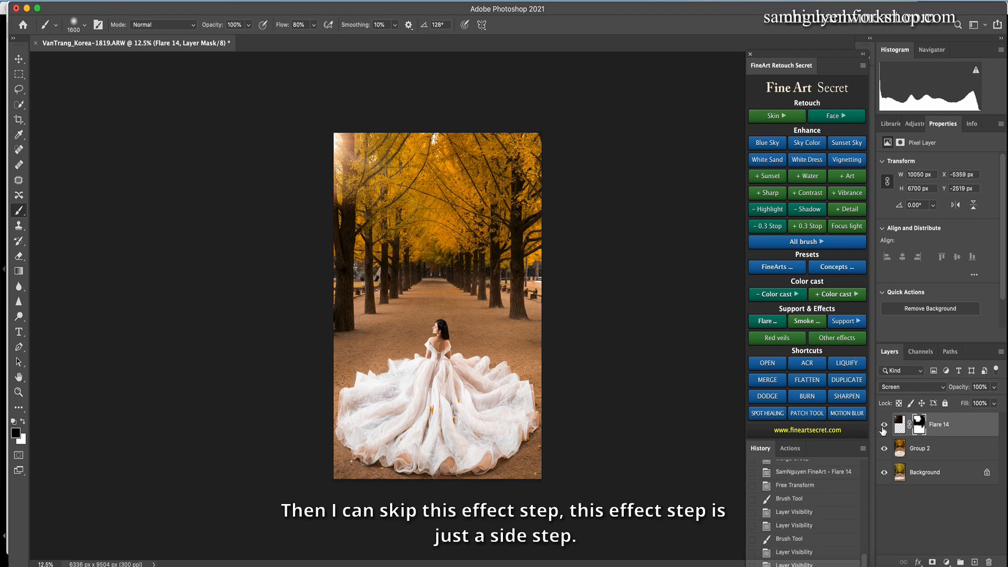
click(884, 424)
click(884, 425)
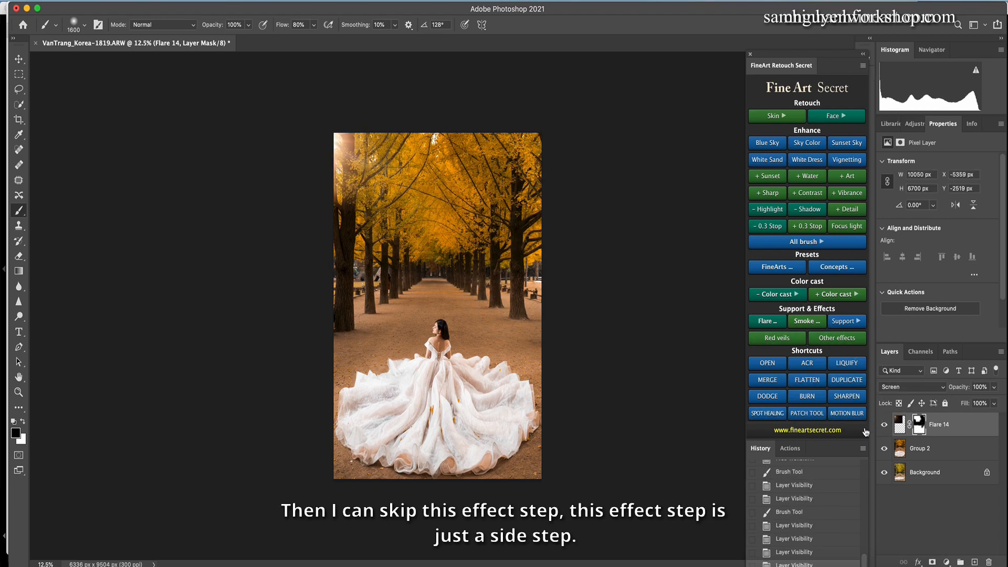
click(884, 426)
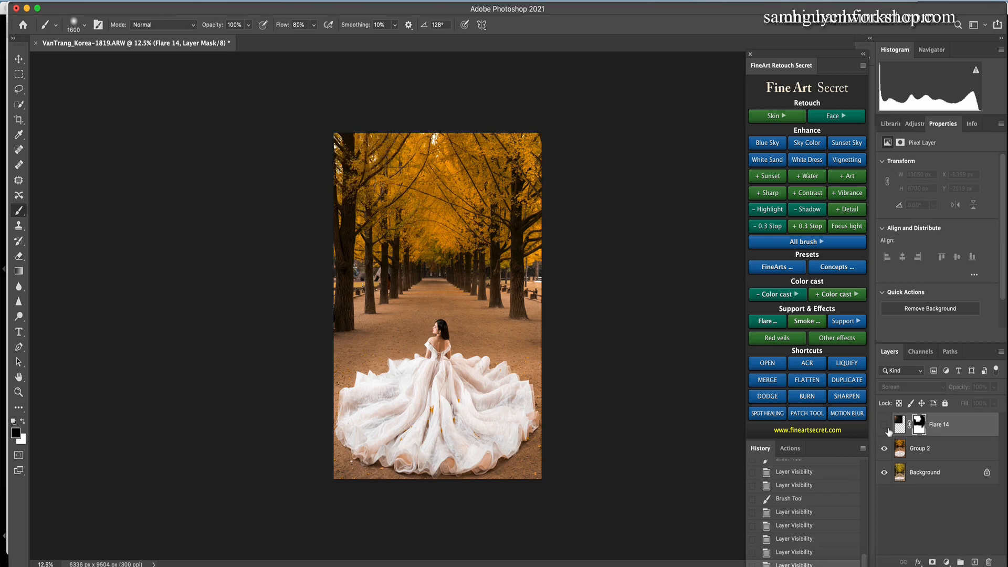
click(885, 427)
click(884, 425)
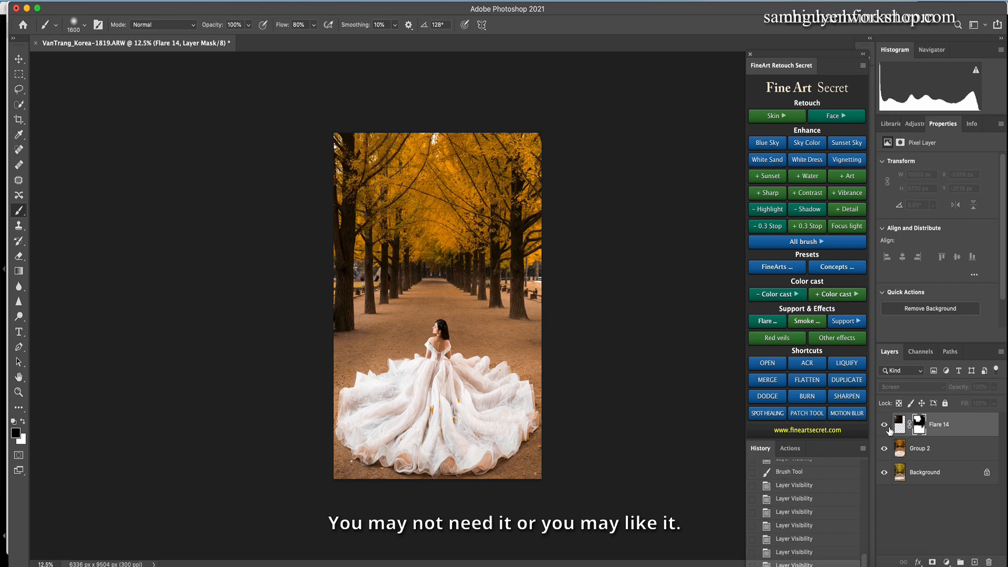
click(891, 429)
key(Delete)
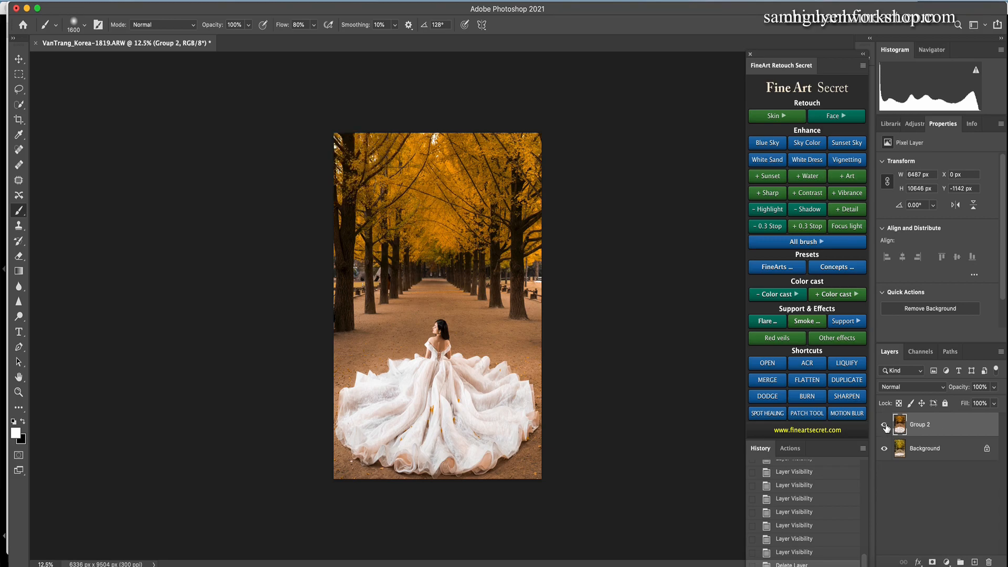